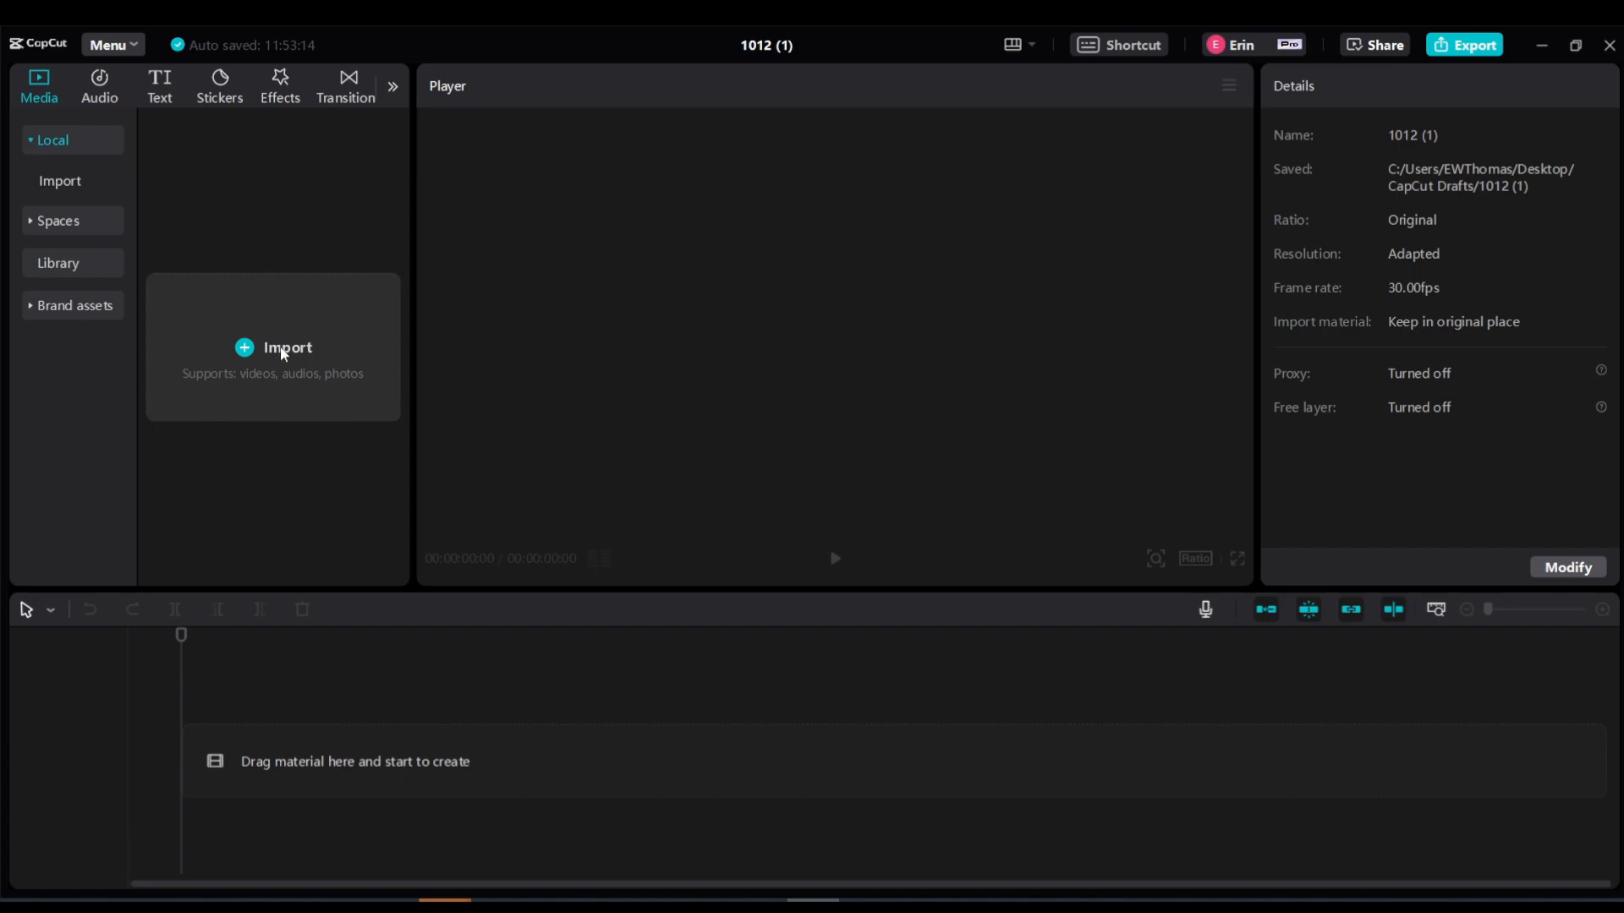
# Import the video "alone_-_46637 (Original)" and add it to the timeline.
pyautogui.click(279, 351)
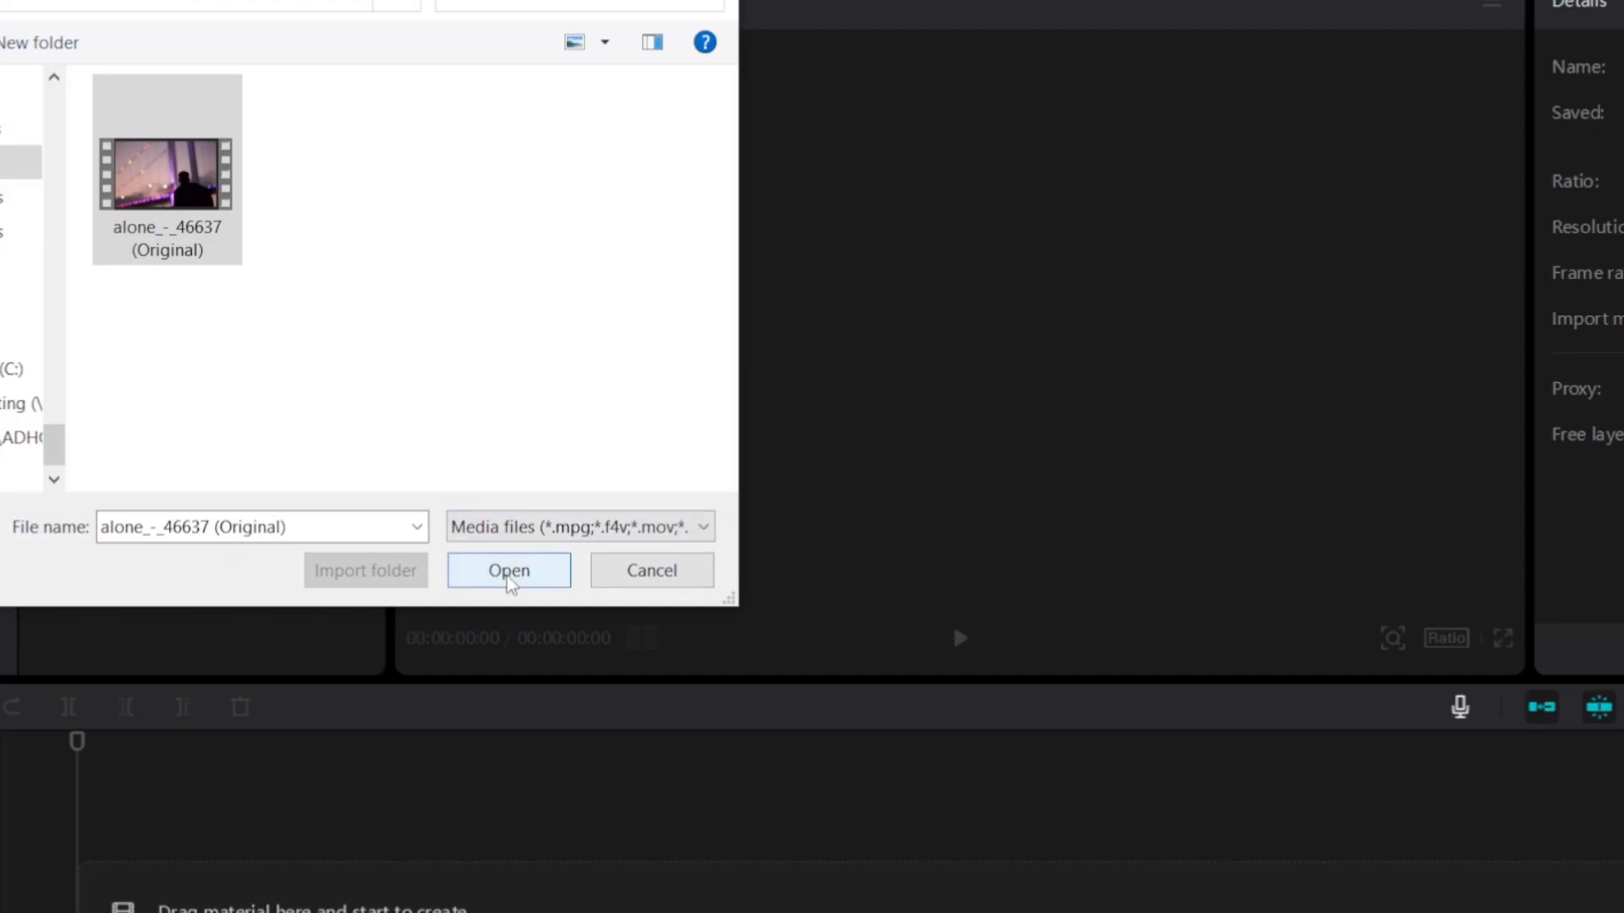
pyautogui.click(507, 580)
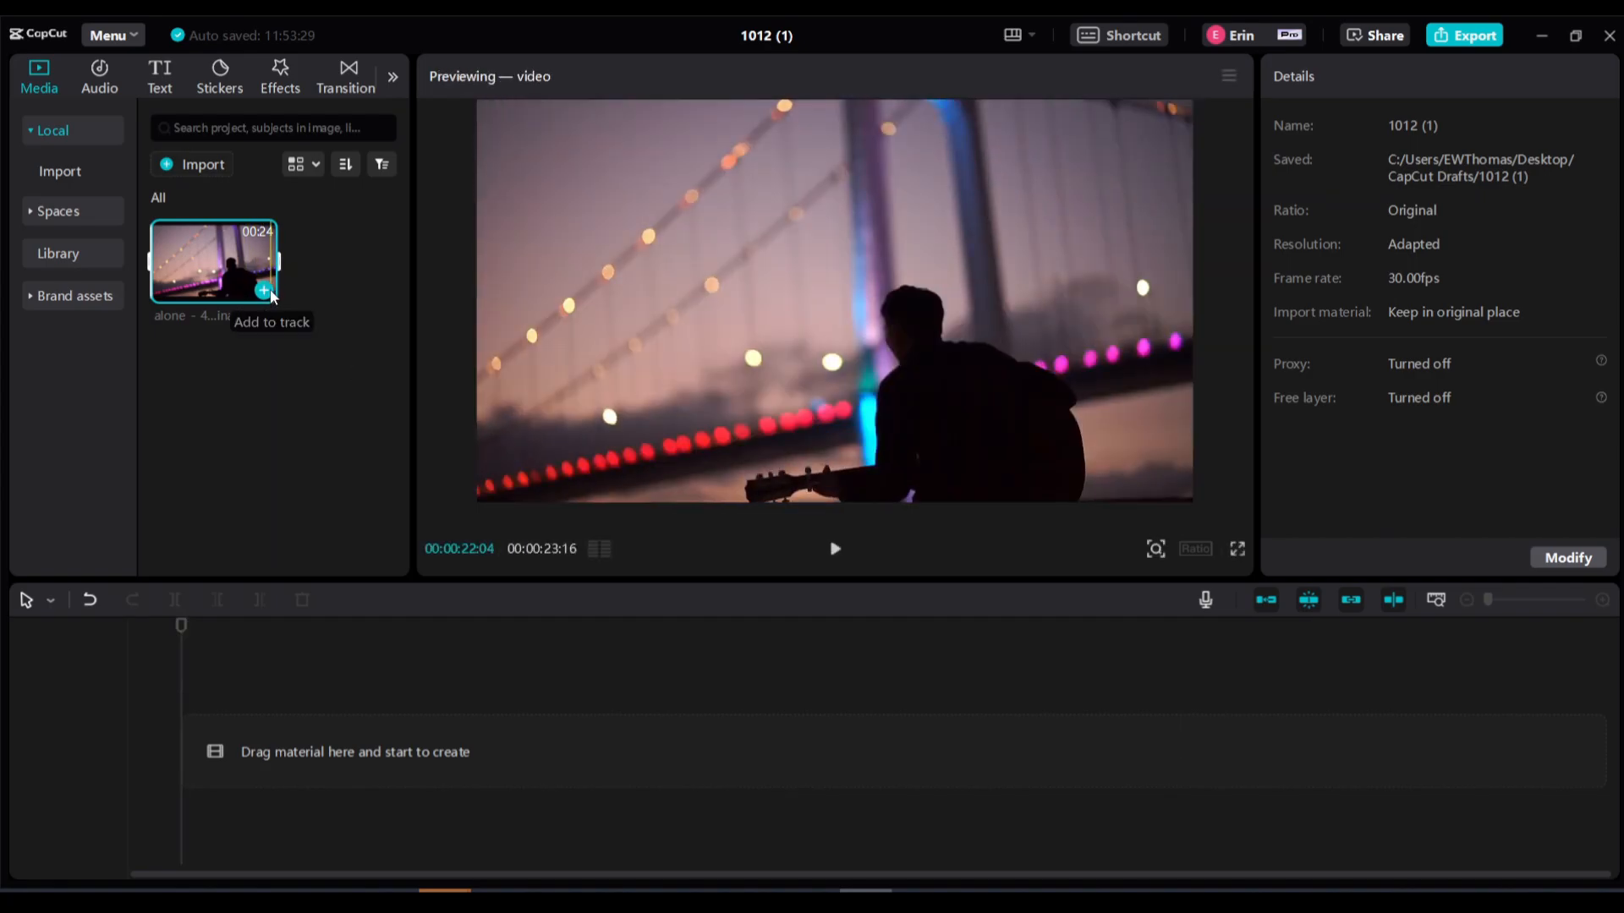
pyautogui.click(265, 291)
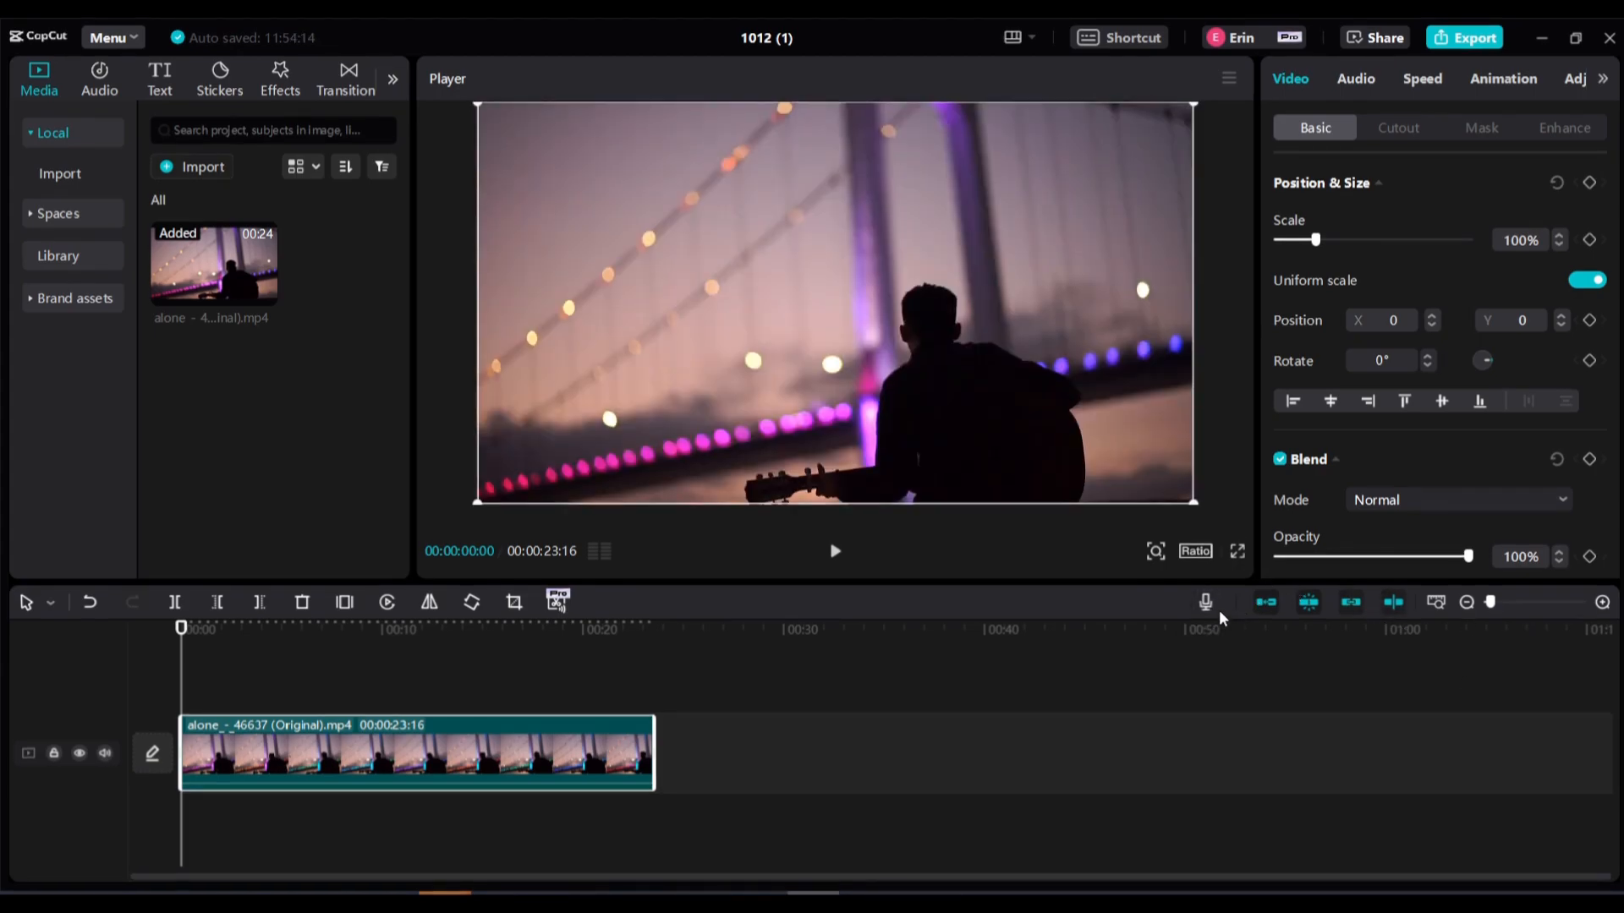
# Record a voiceover from the start of the video with echo reduction enabled, ending the recording after about 16 seconds.
pyautogui.click(1206, 603)
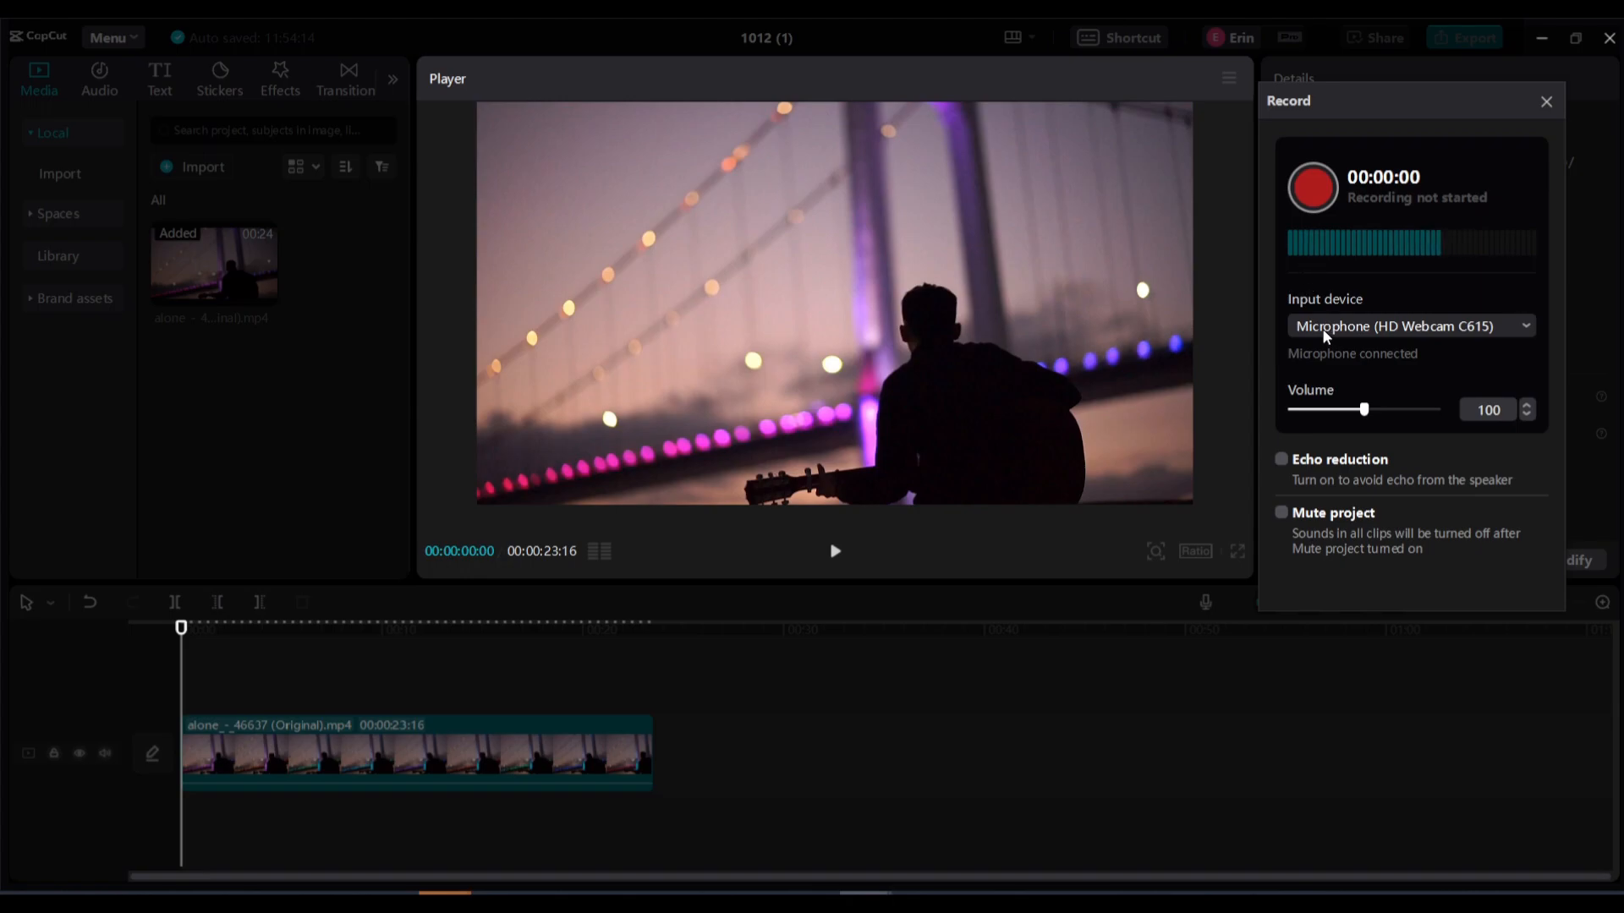
pyautogui.click(1280, 460)
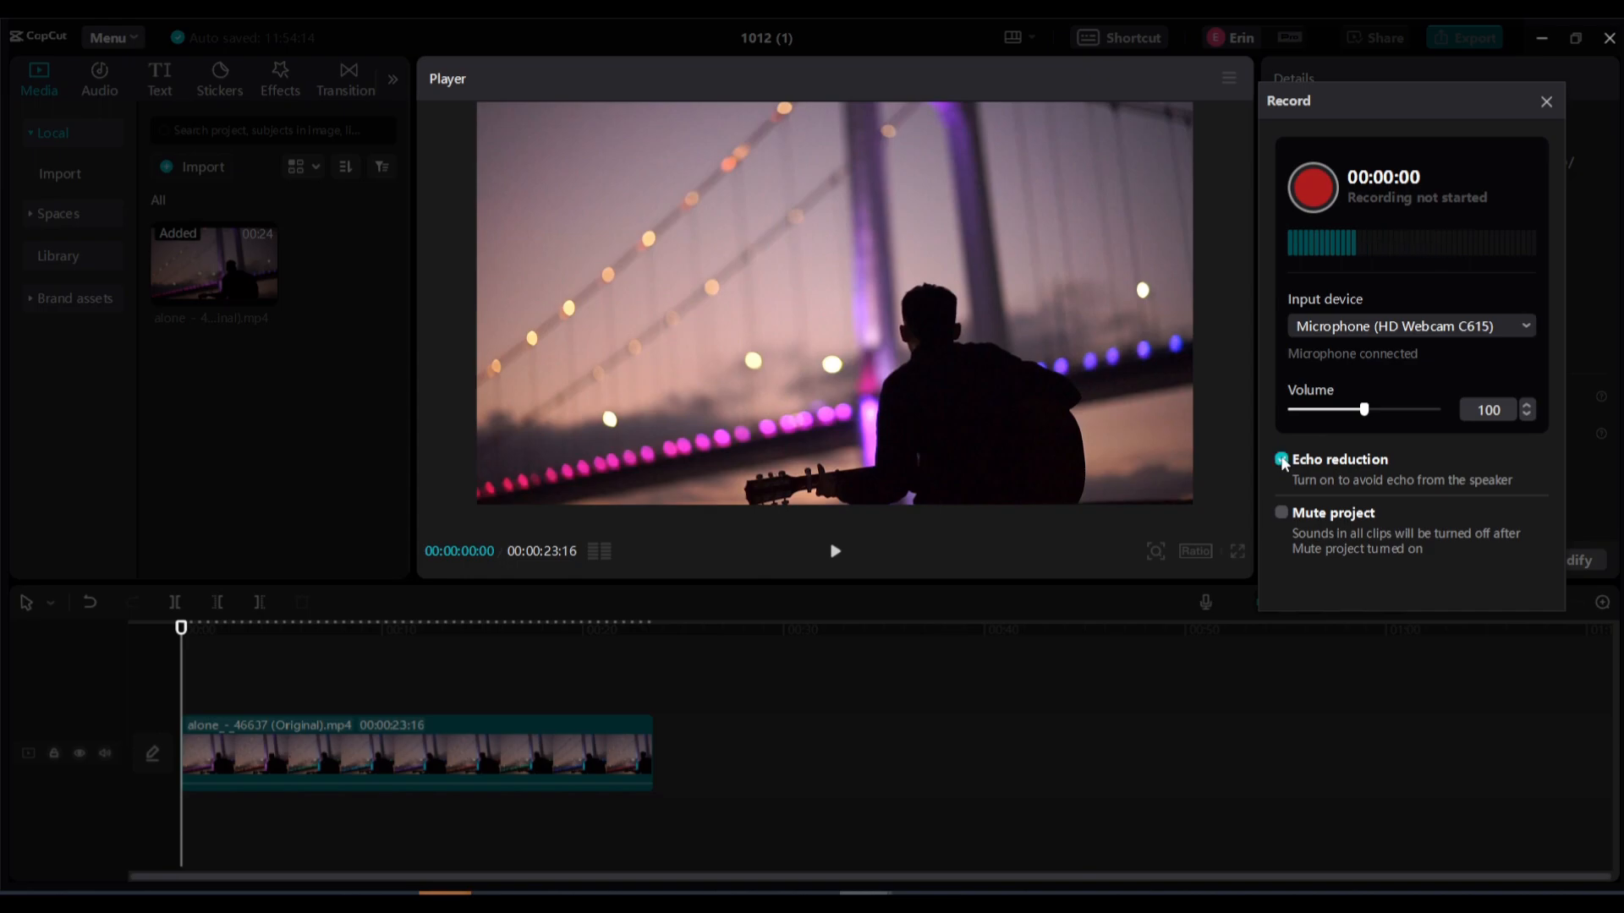
pyautogui.click(1313, 190)
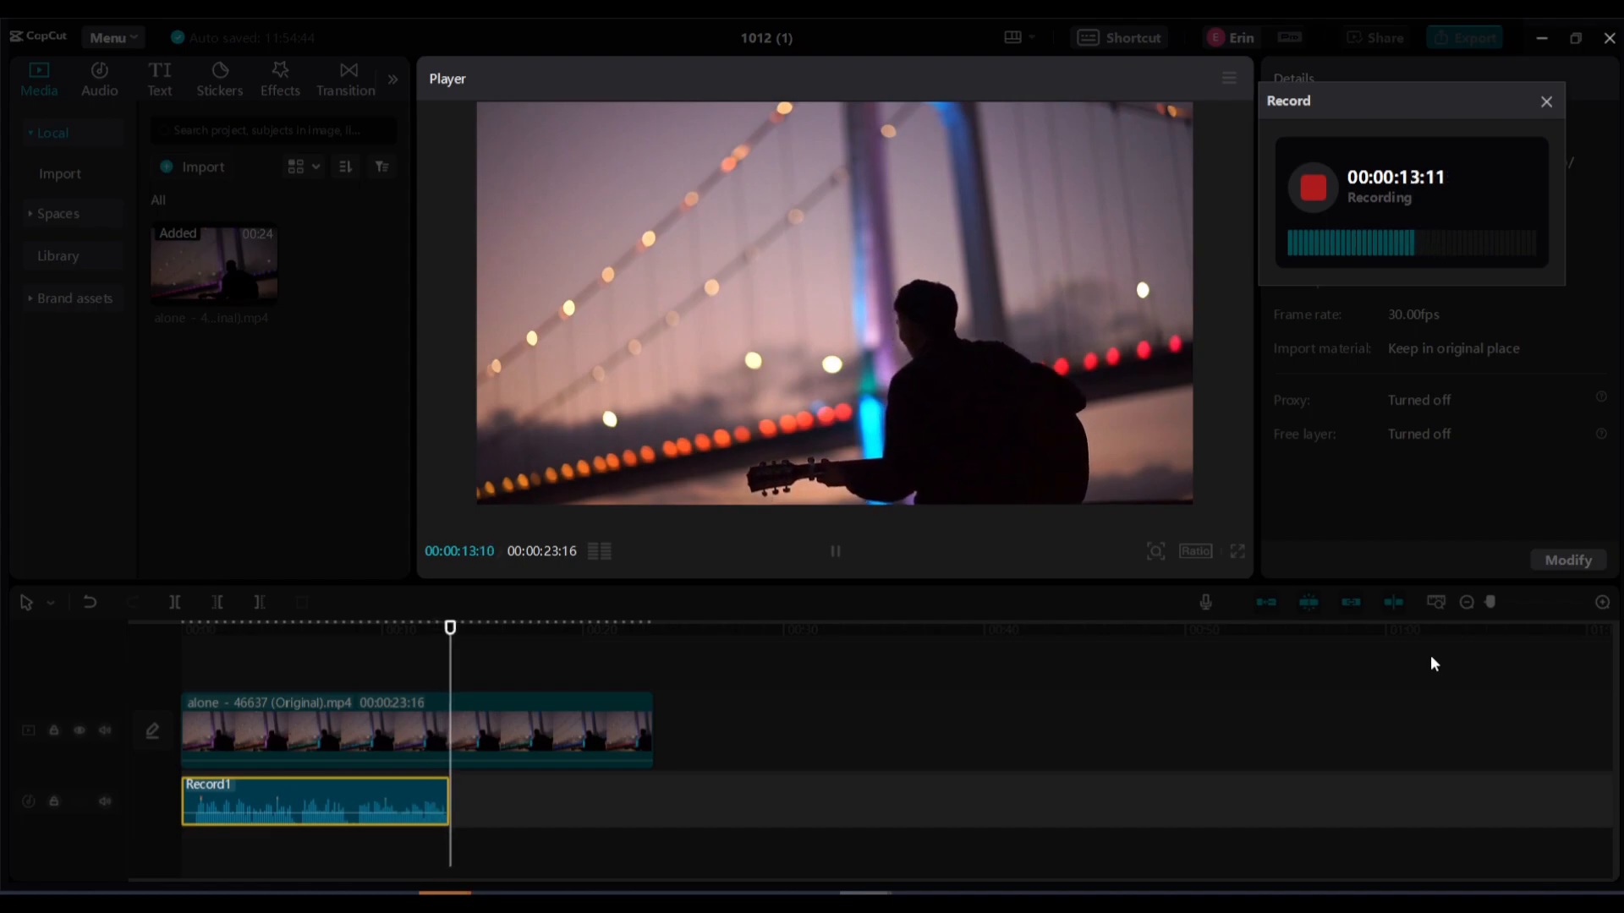
pyautogui.click(1314, 187)
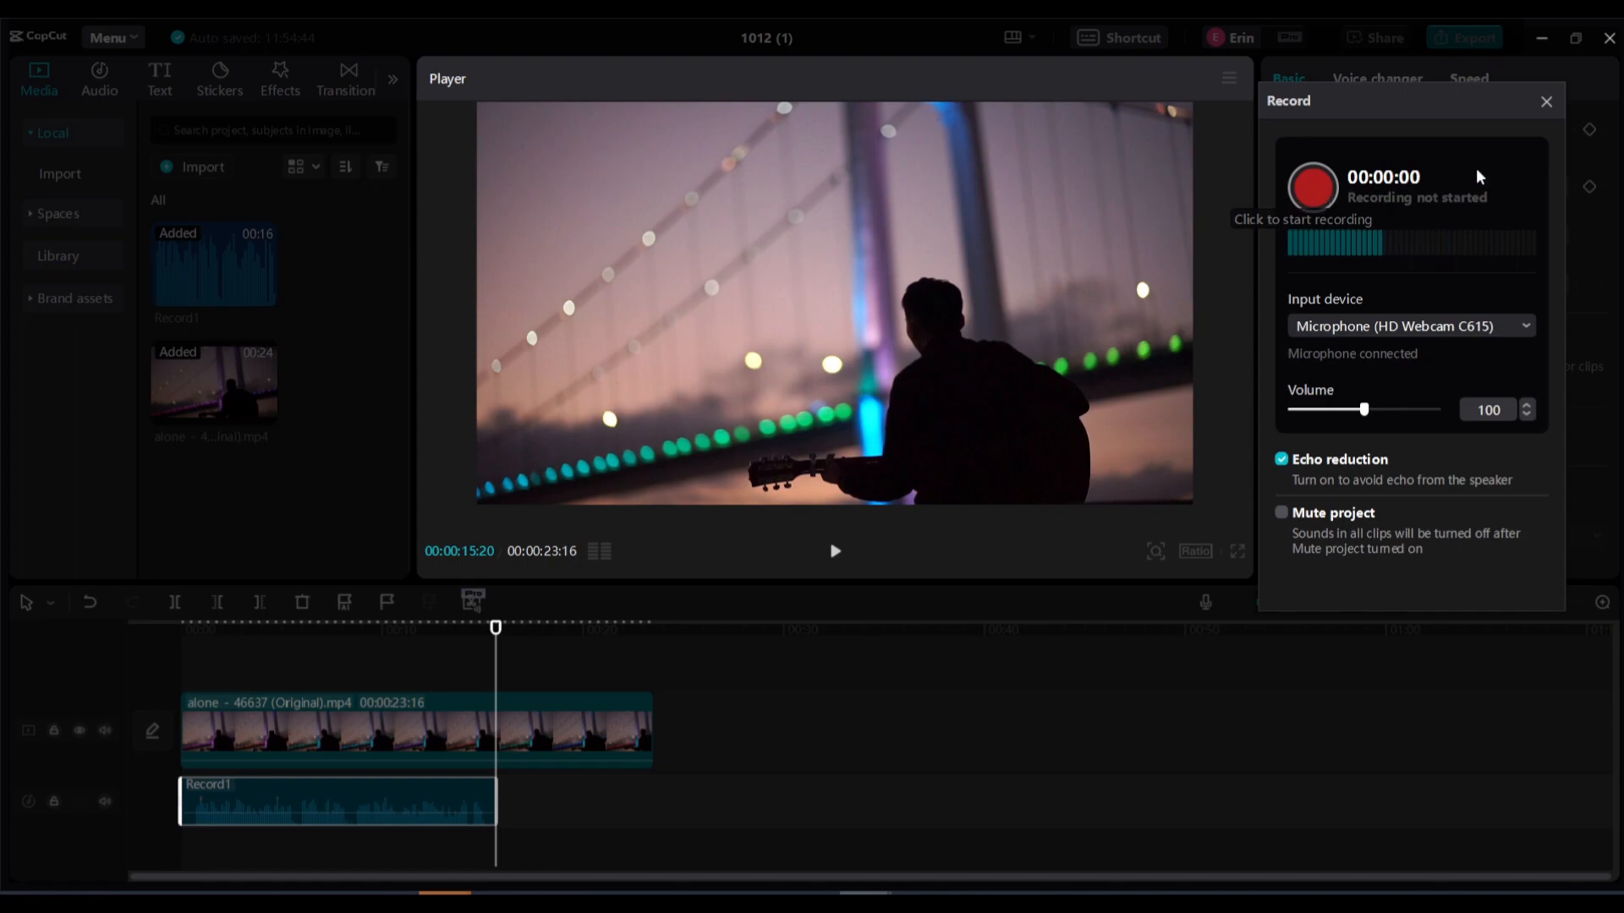
pyautogui.click(1544, 105)
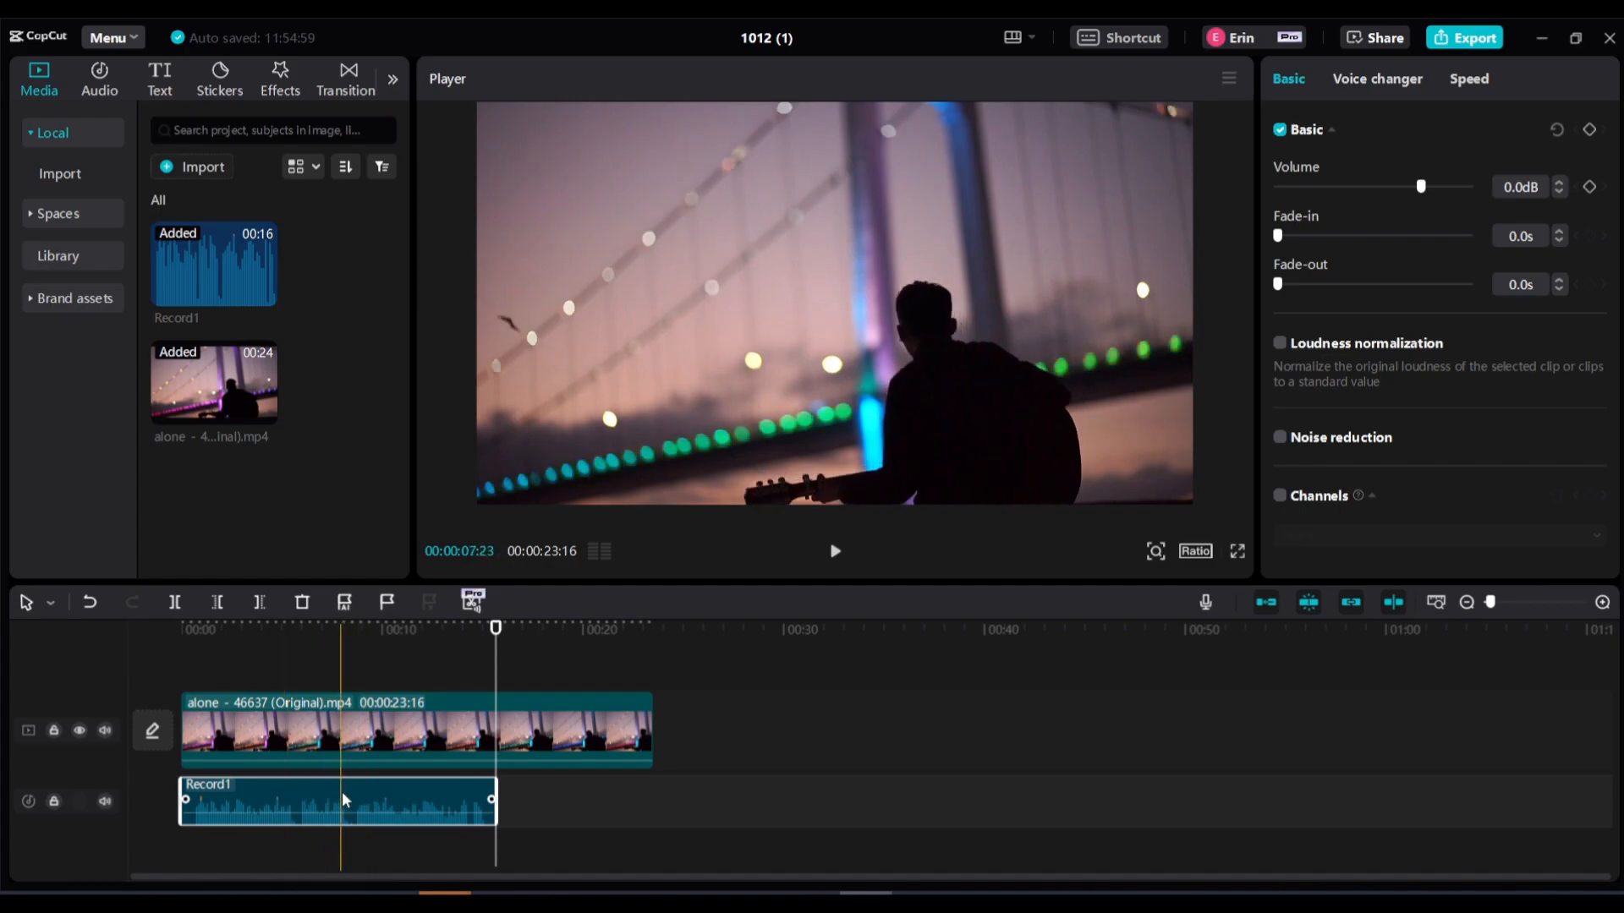
# Generate English auto captions from the recorded voiceover.
pyautogui.click(99, 77)
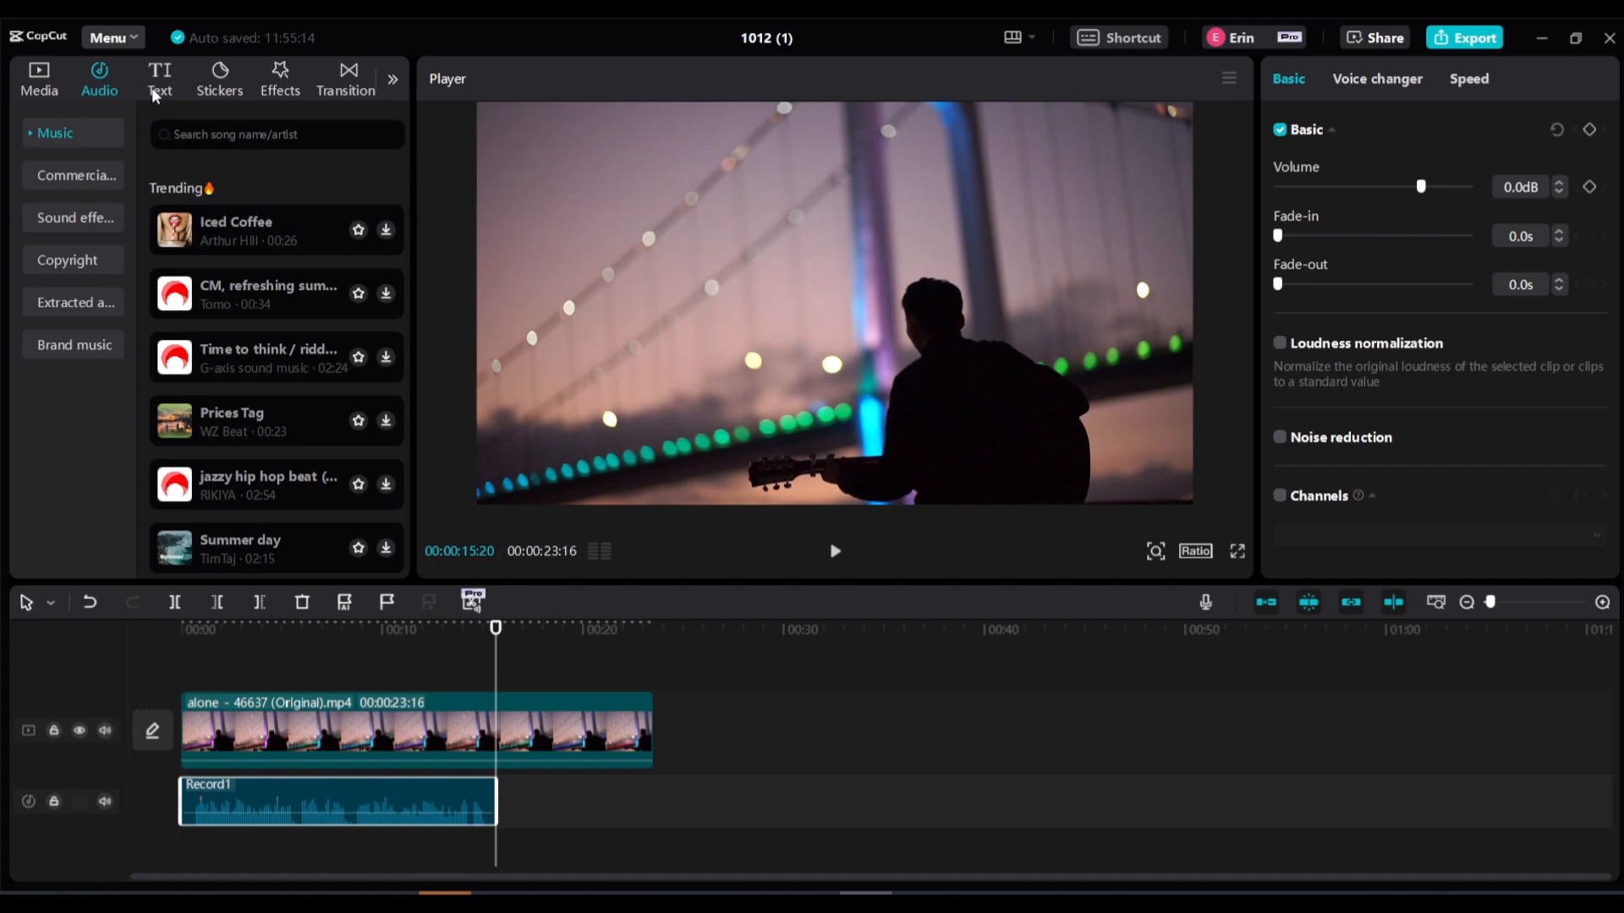
pyautogui.click(157, 94)
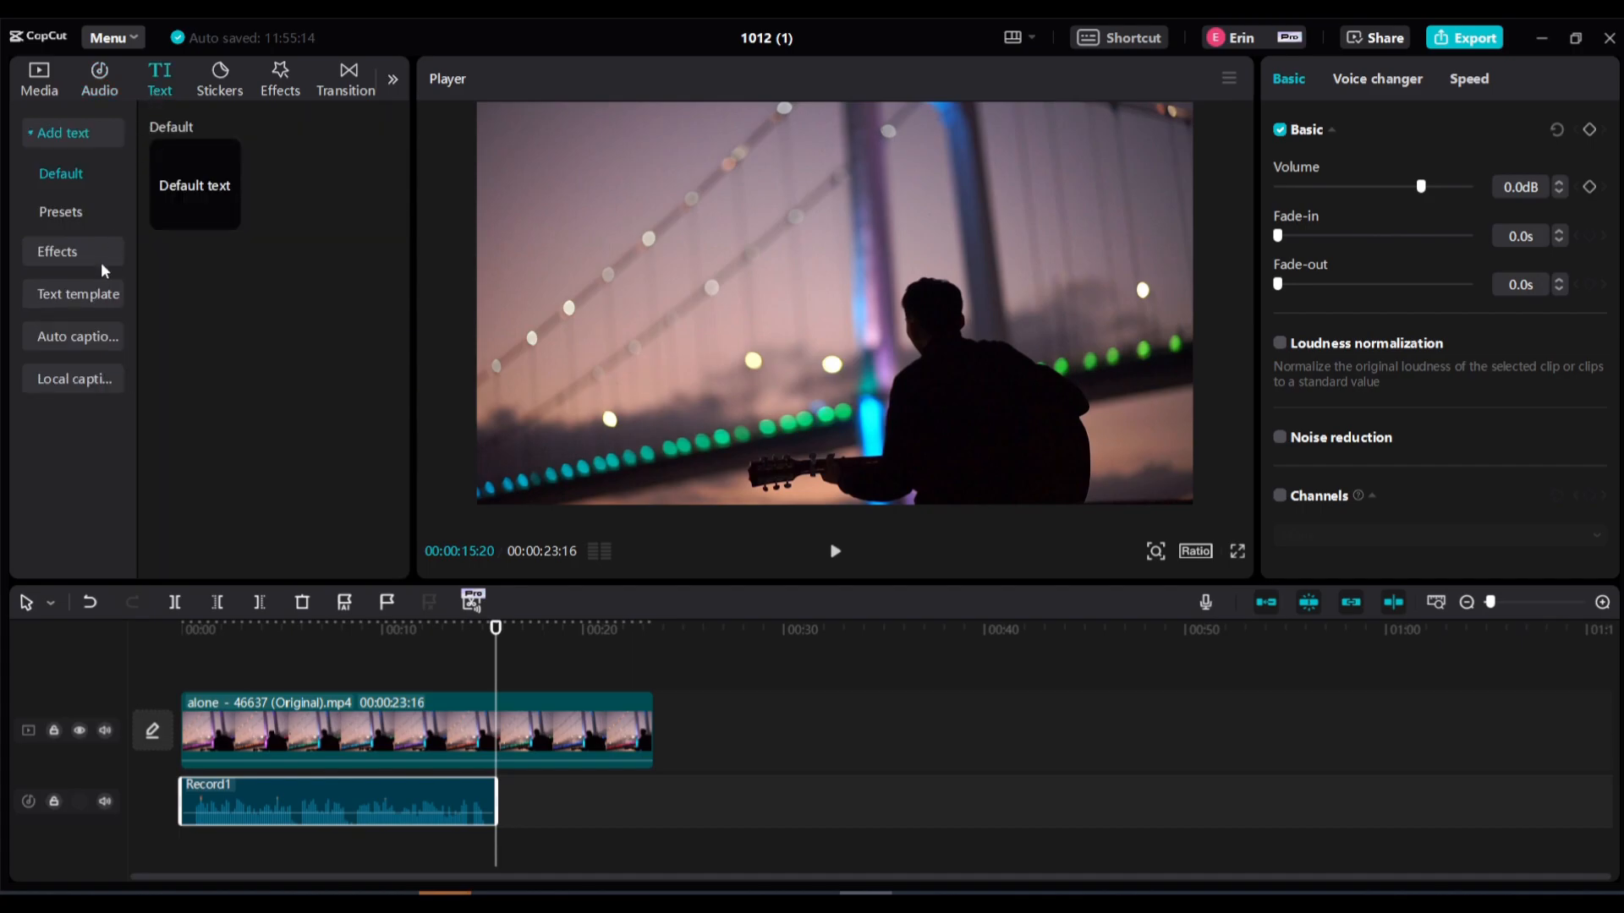
pyautogui.click(92, 340)
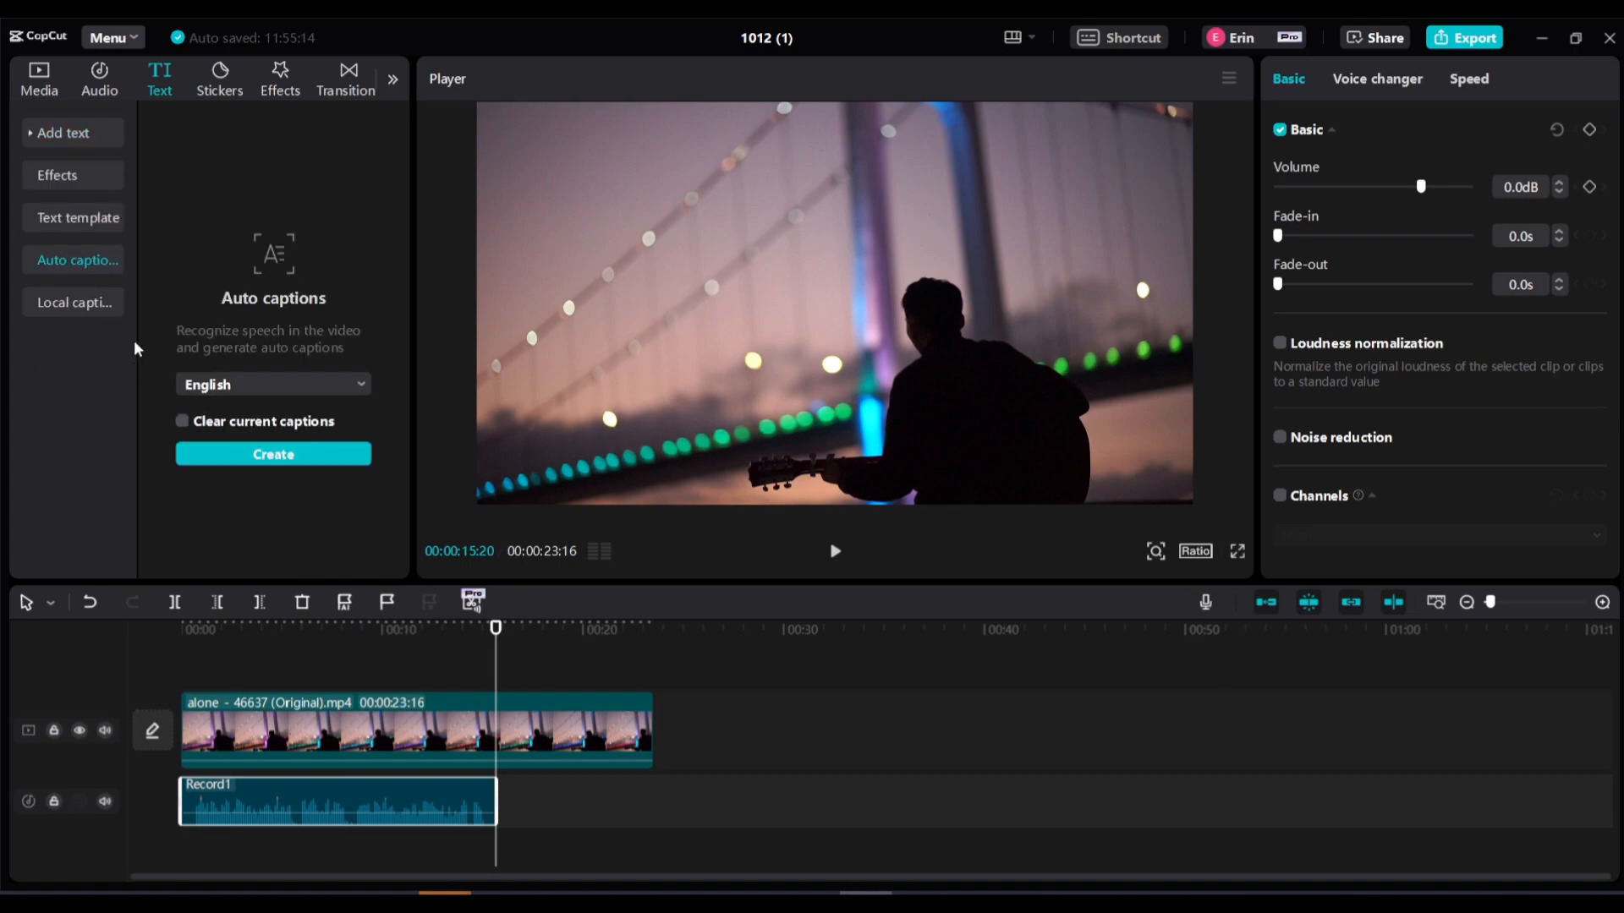
pyautogui.click(308, 459)
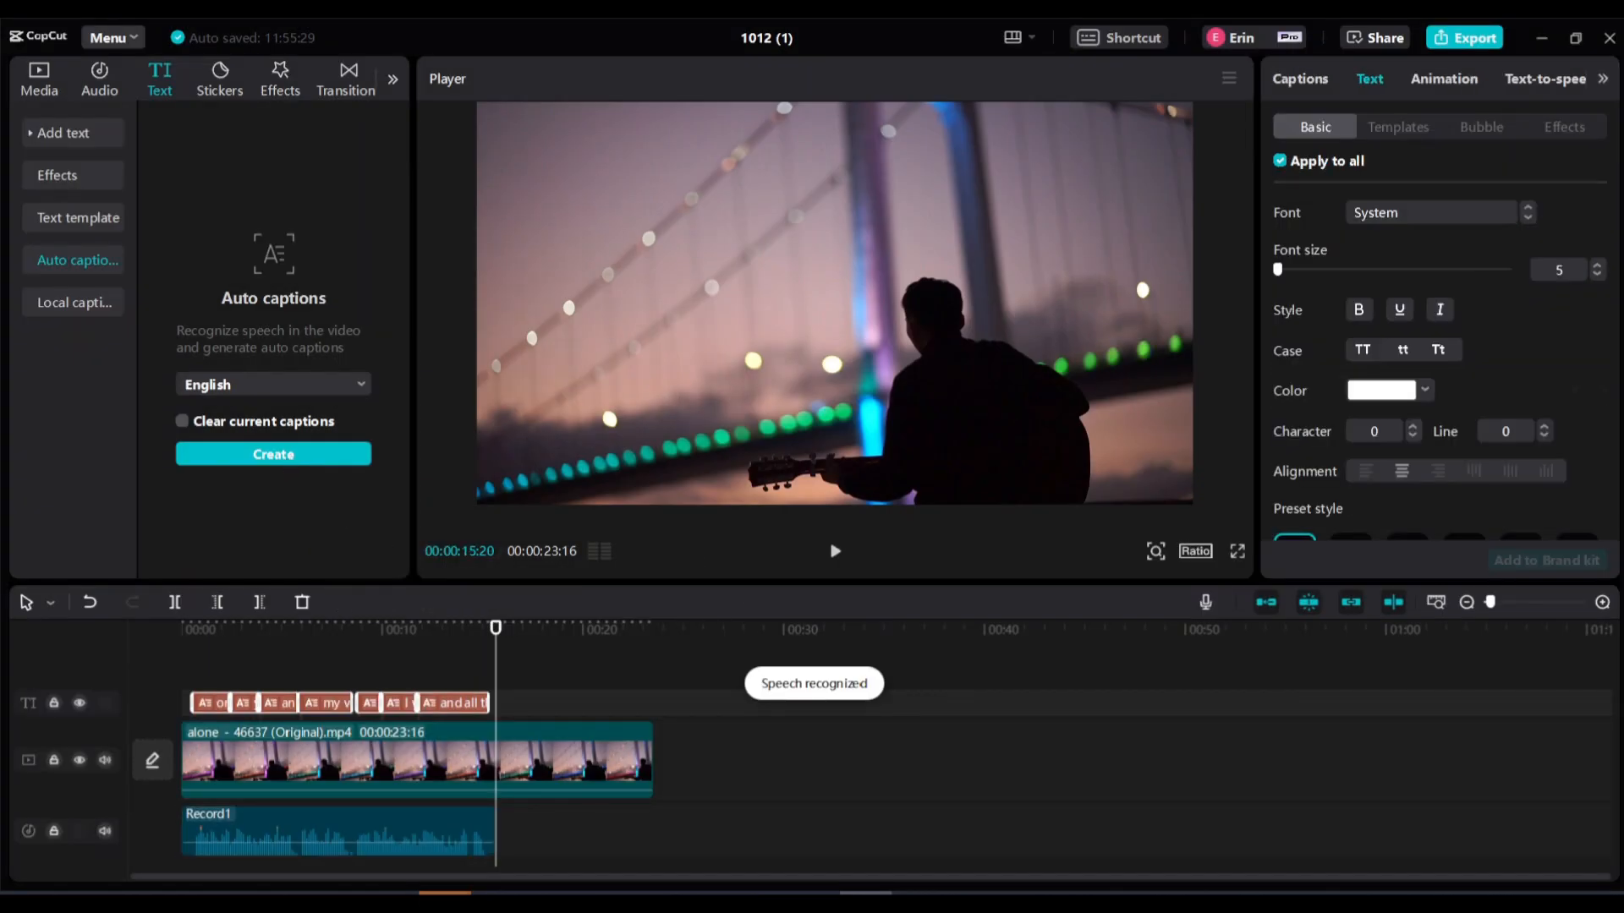
# Try placing the captions in the upper-left and then the upper-right area of the video frame.
pyautogui.click(1600, 602)
pyautogui.click(1601, 602)
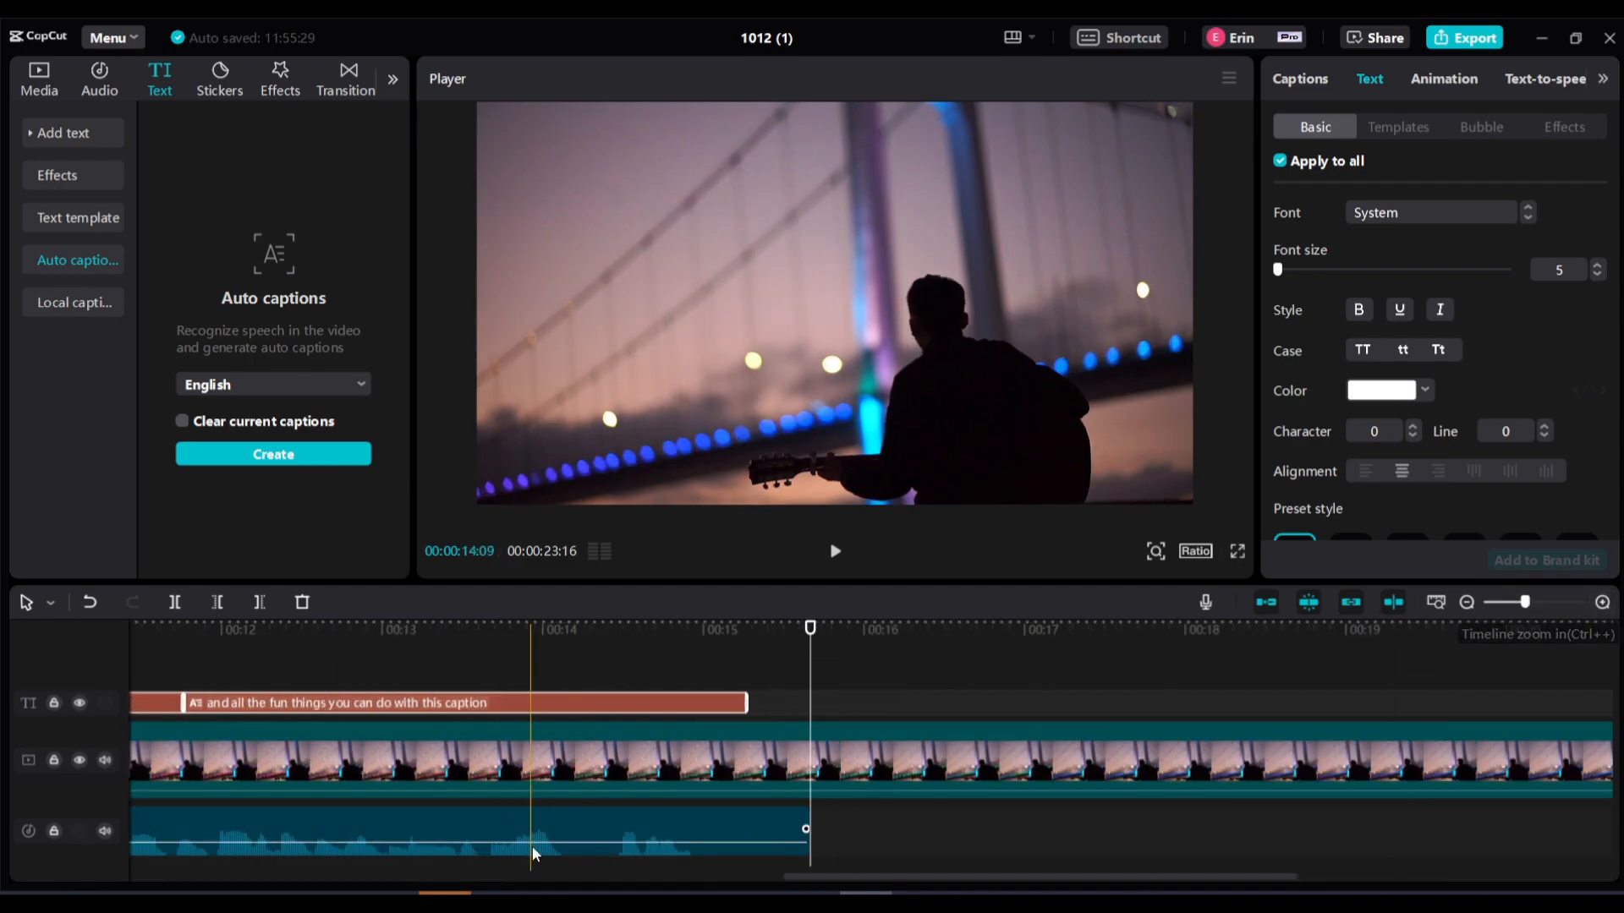
pyautogui.moveTo(838, 876); pyautogui.dragTo(188, 883)
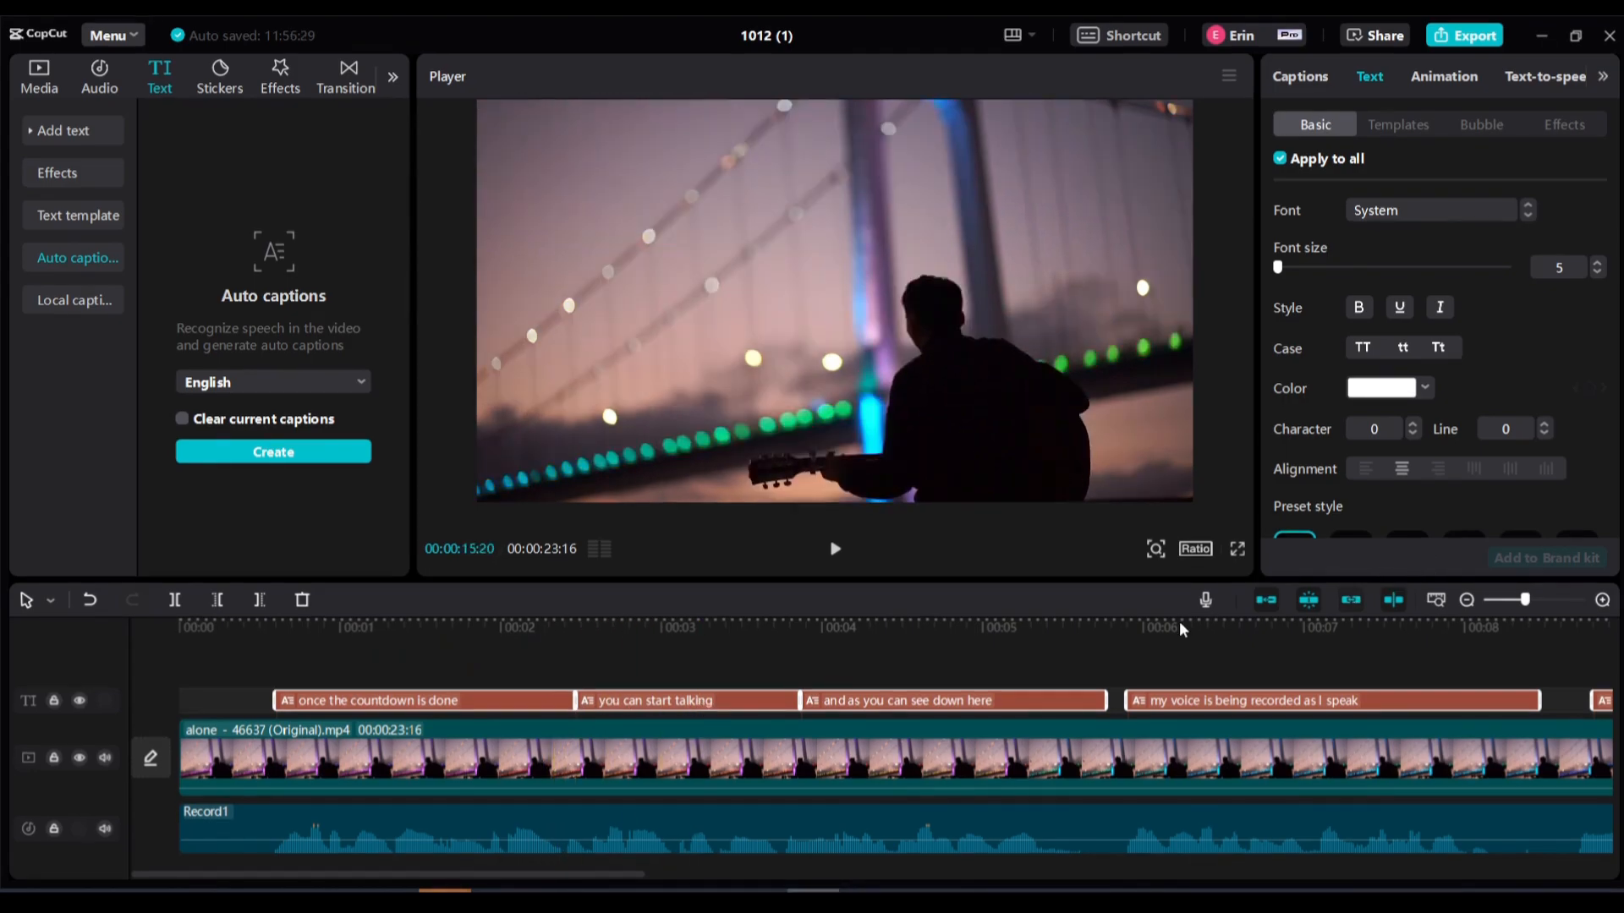
pyautogui.click(447, 630)
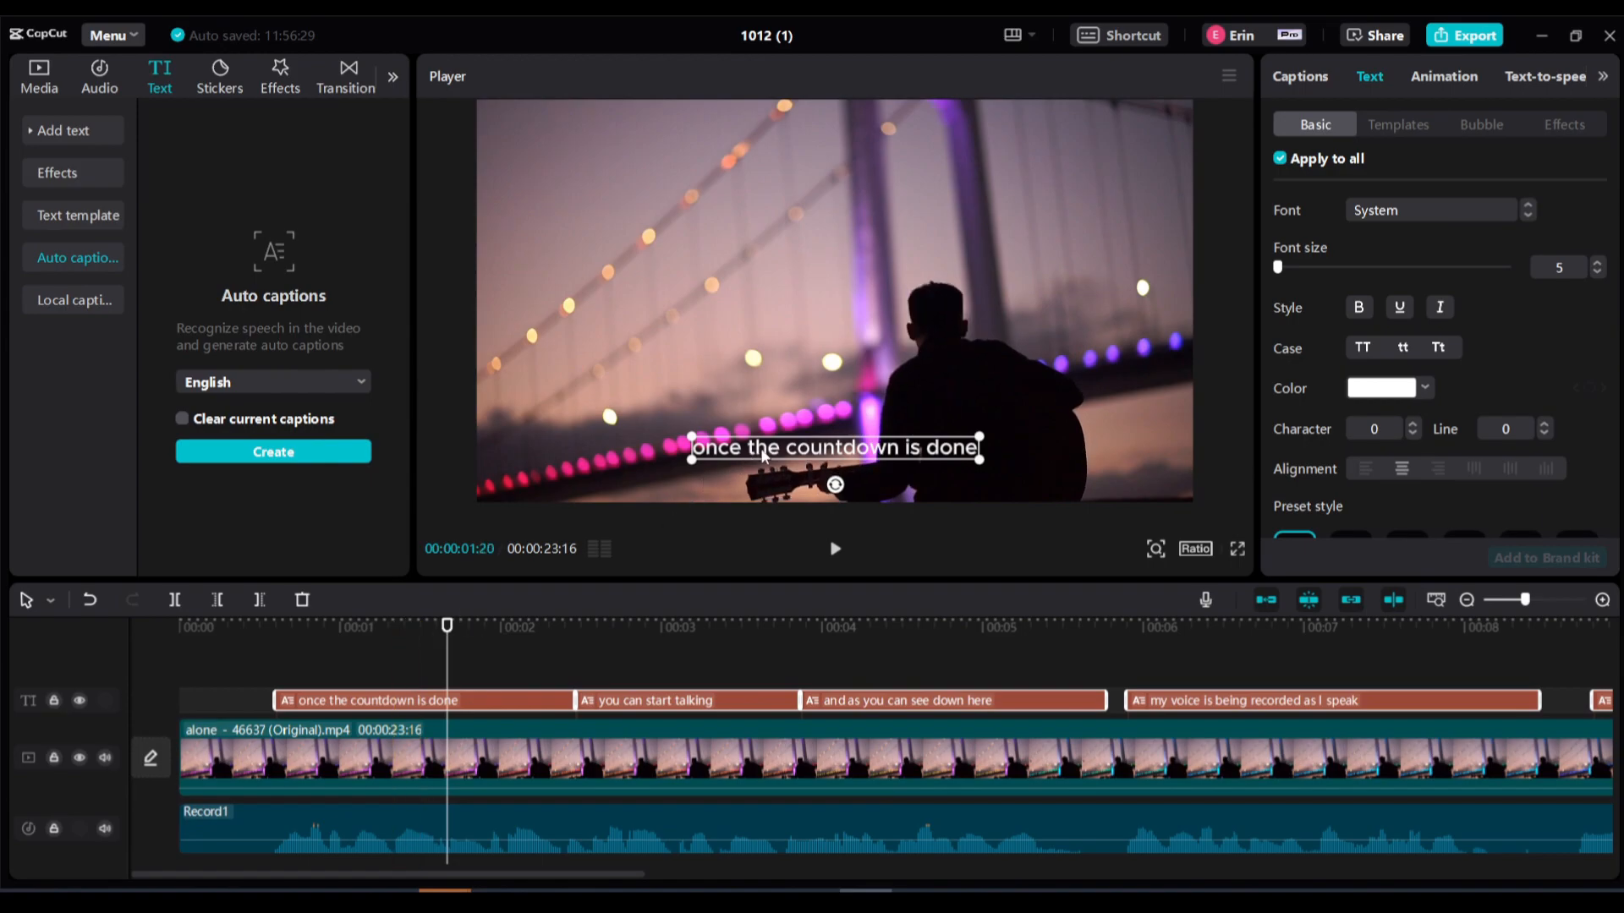
pyautogui.moveTo(763, 456); pyautogui.dragTo(581, 164)
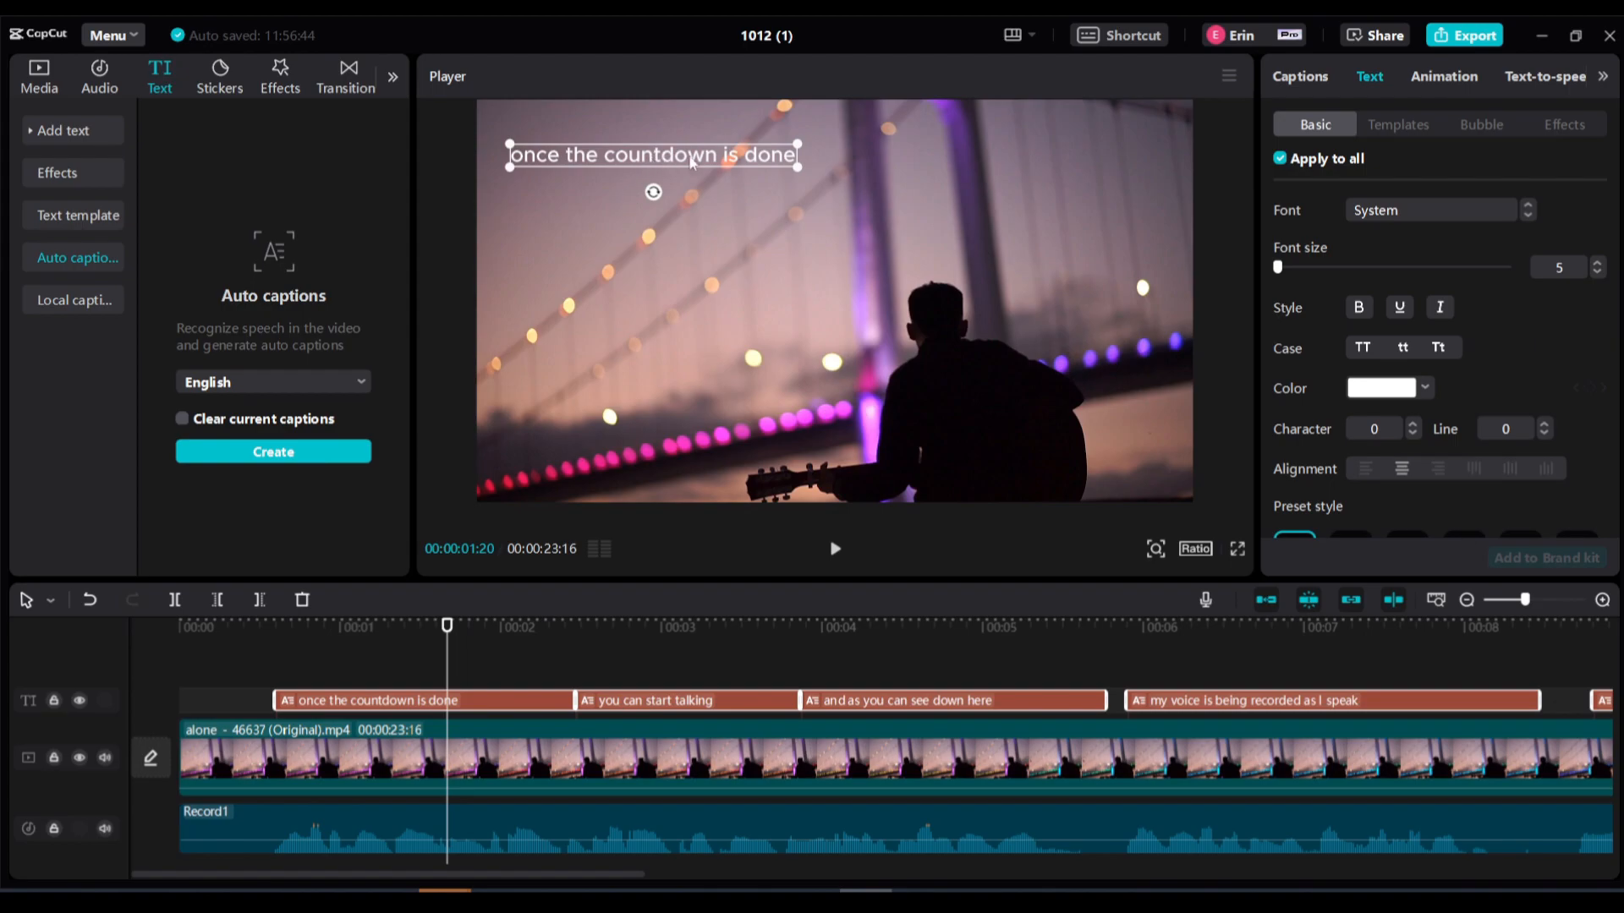
pyautogui.moveTo(633, 156); pyautogui.dragTo(892, 161)
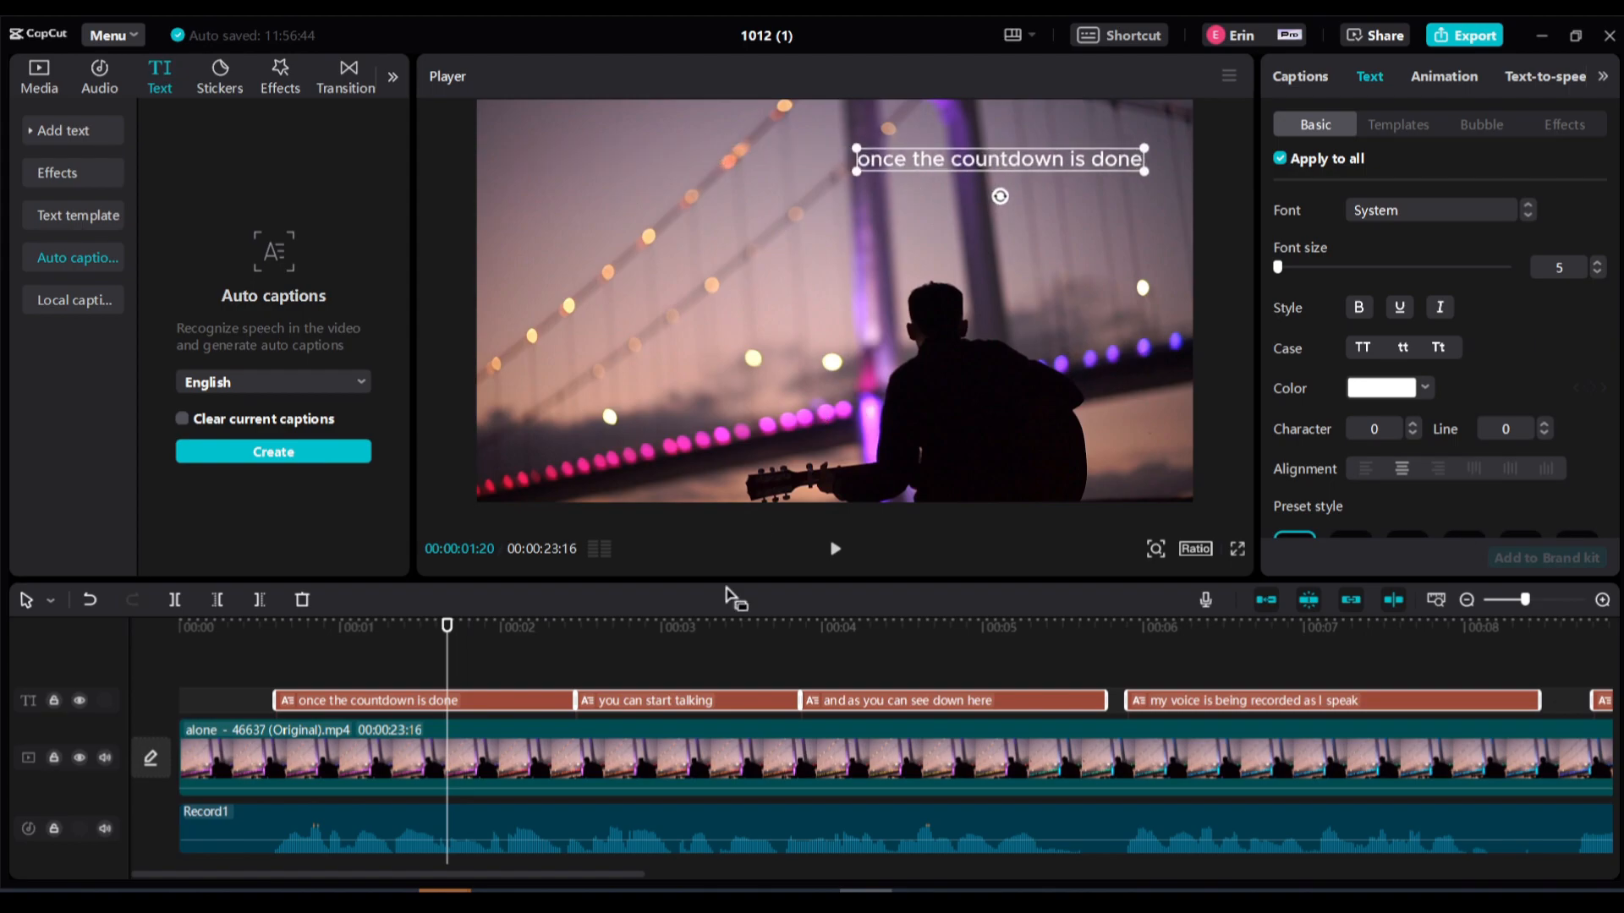
# Move the captions to the upper-left area of the frame, checking the placement on "once the countdown is done".
pyautogui.click(662, 630)
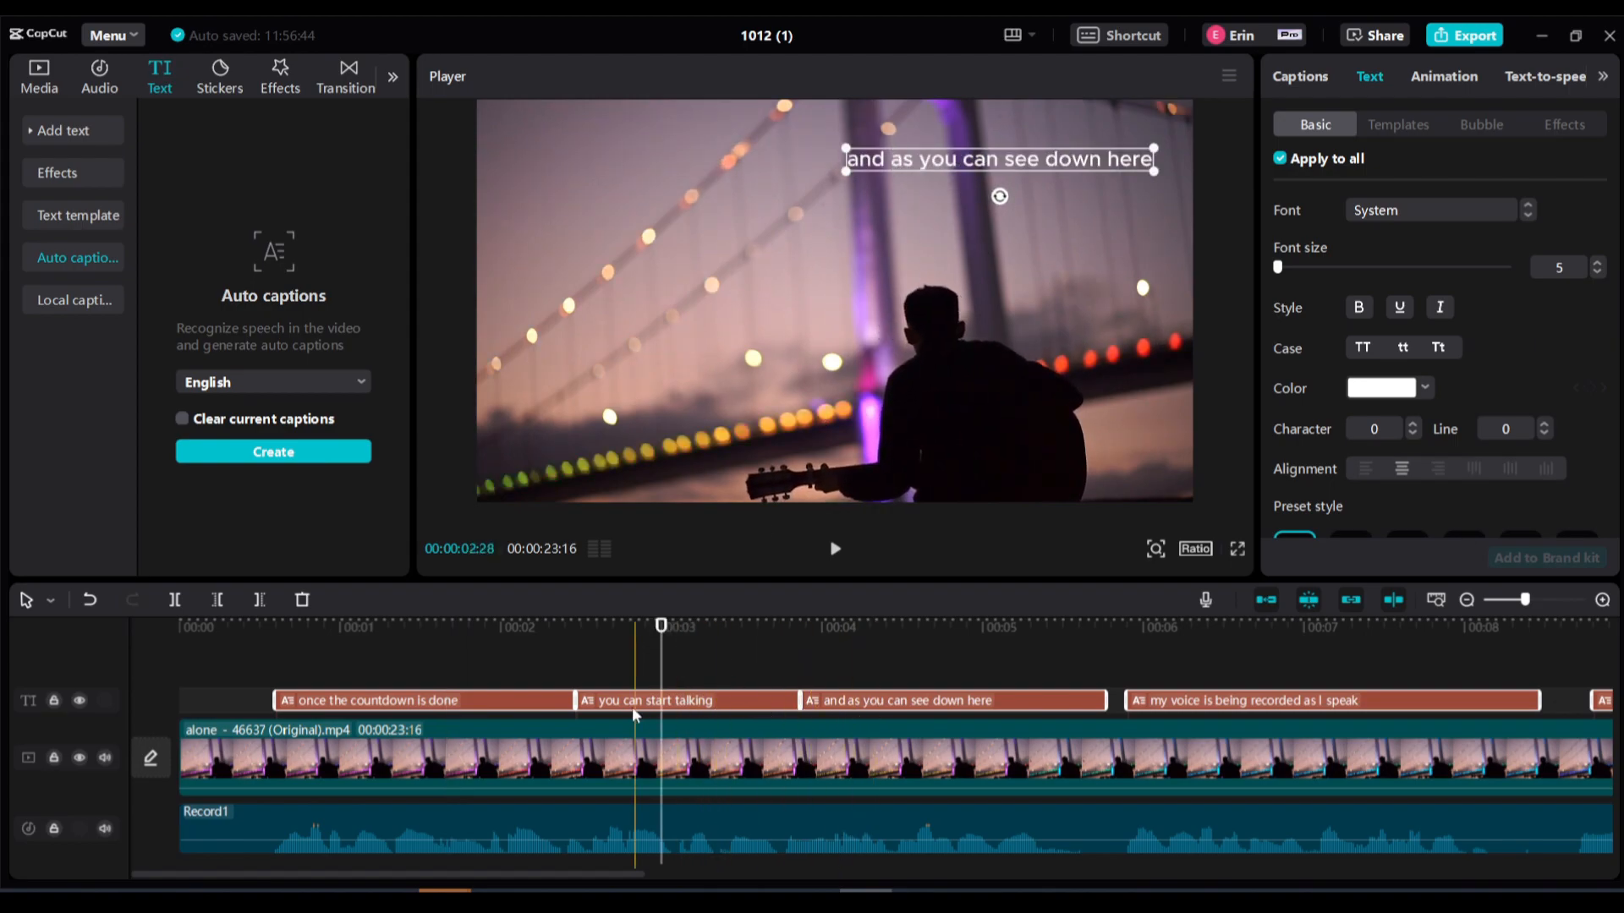
pyautogui.moveTo(1046, 165); pyautogui.dragTo(648, 161)
pyautogui.click(418, 628)
pyautogui.click(443, 703)
pyautogui.moveTo(617, 160); pyautogui.dragTo(656, 155)
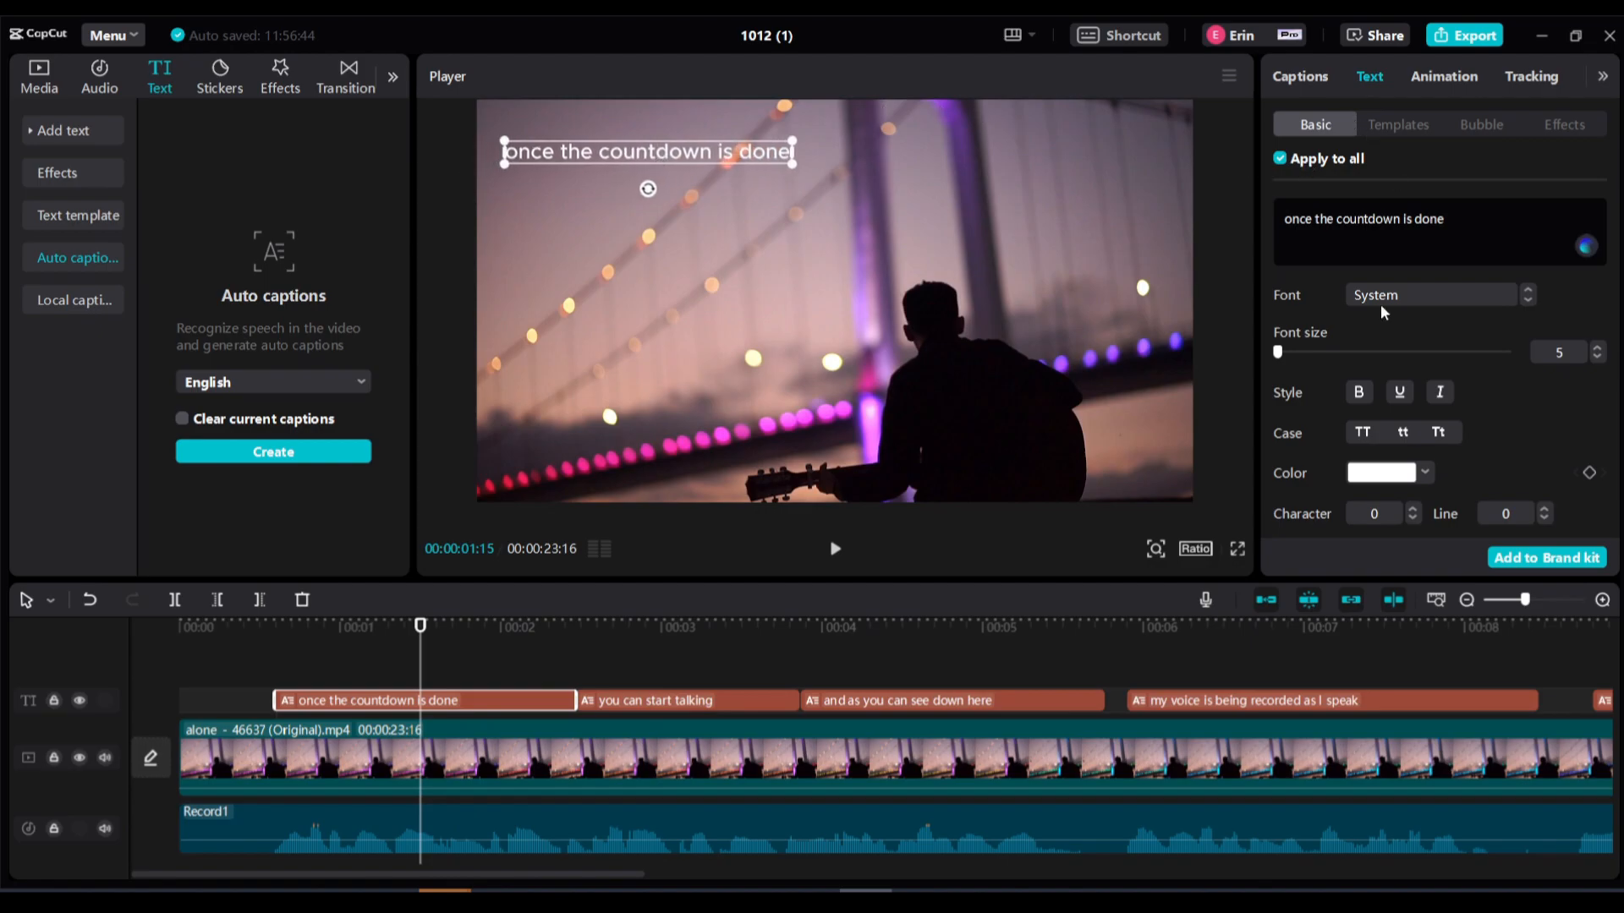
# Apply the caption template with yellow word highlighting to all captions and play the first captions back.
pyautogui.click(1402, 123)
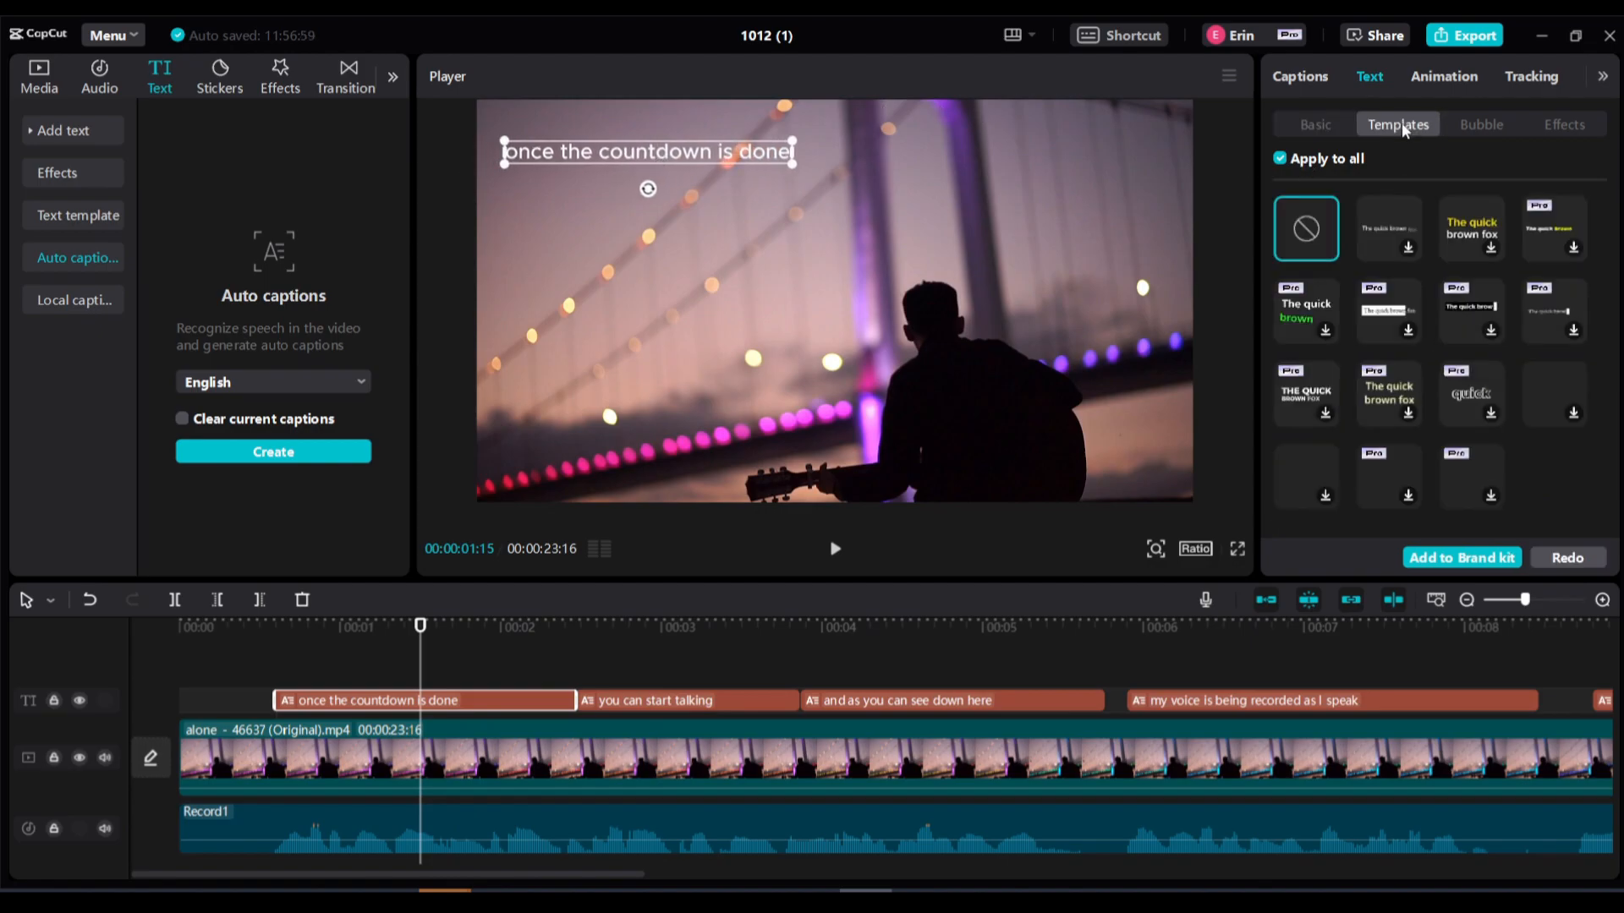
pyautogui.click(1461, 240)
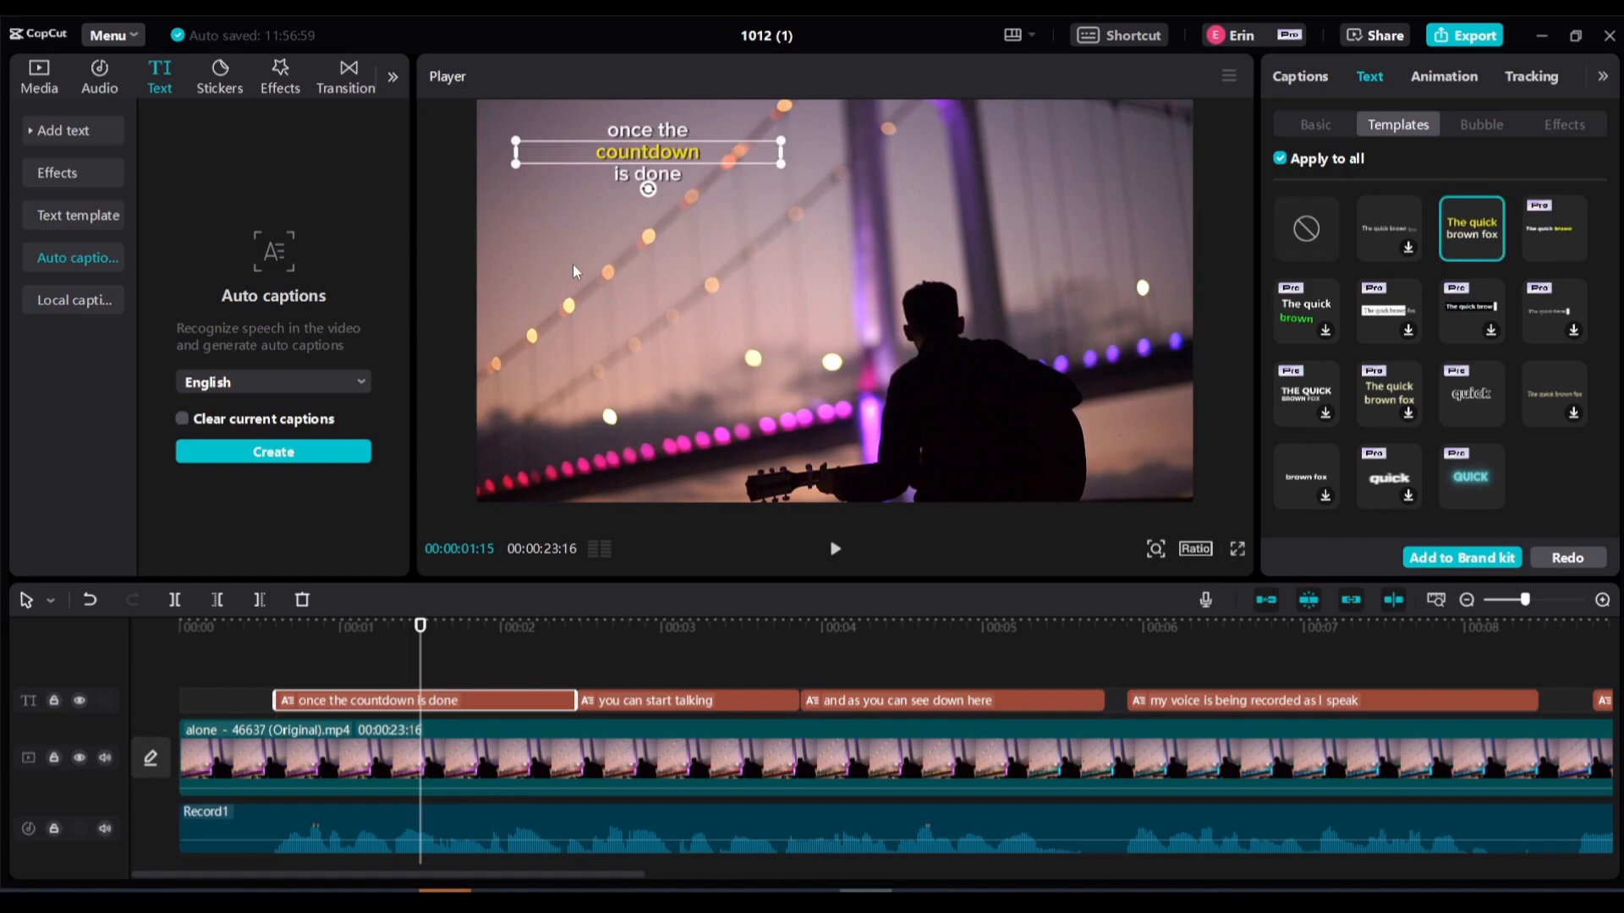
pyautogui.moveTo(419, 626); pyautogui.dragTo(271, 626)
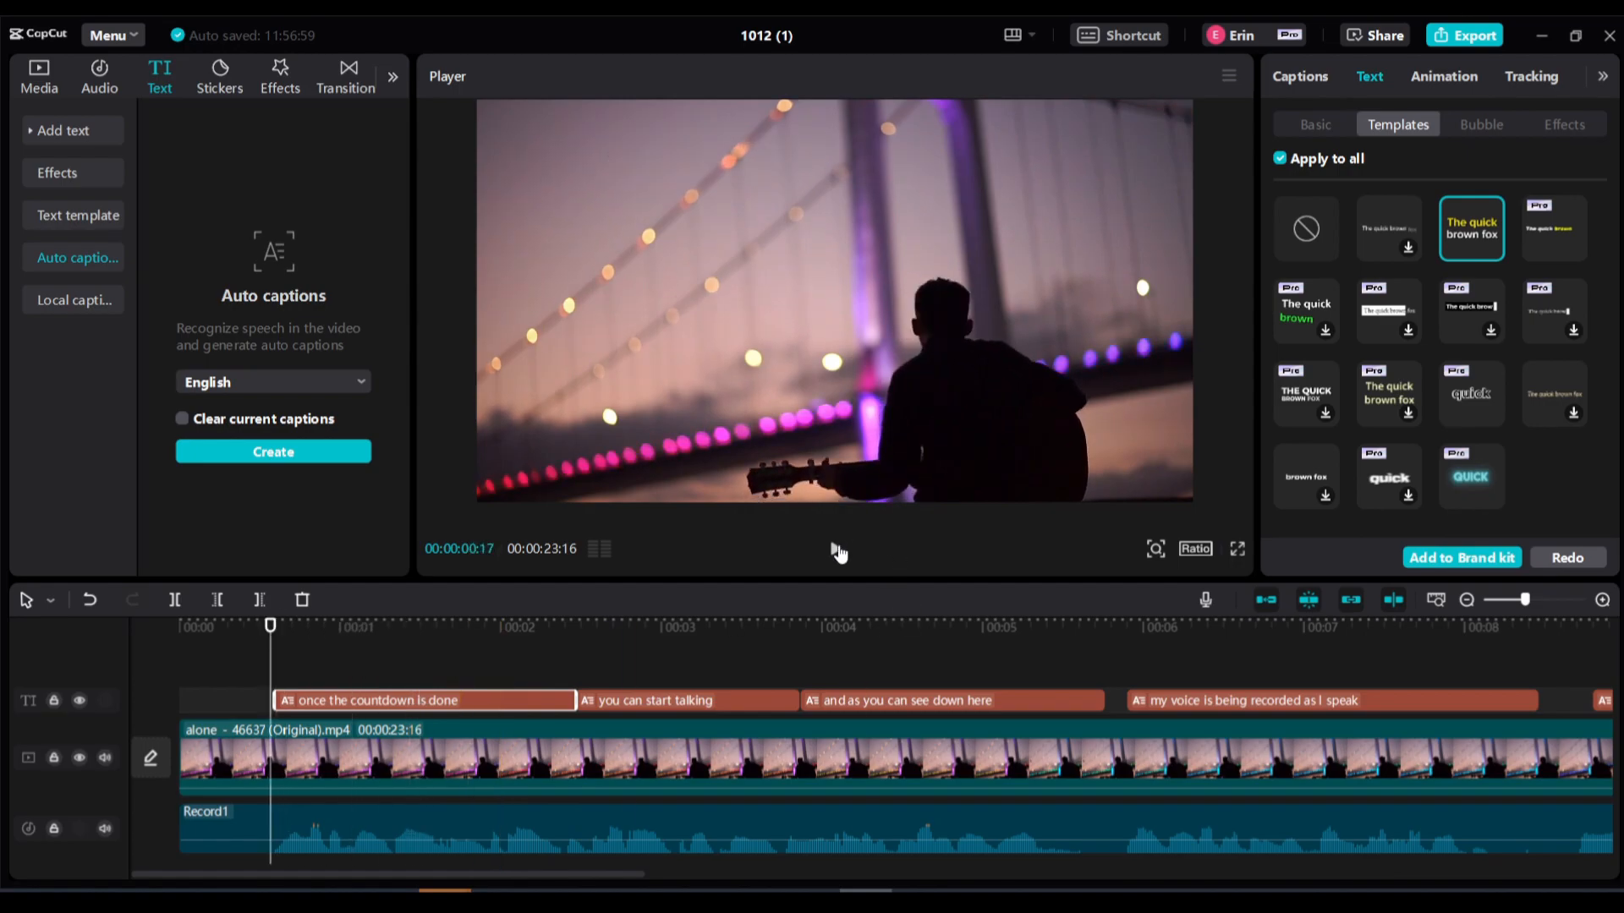
pyautogui.click(836, 550)
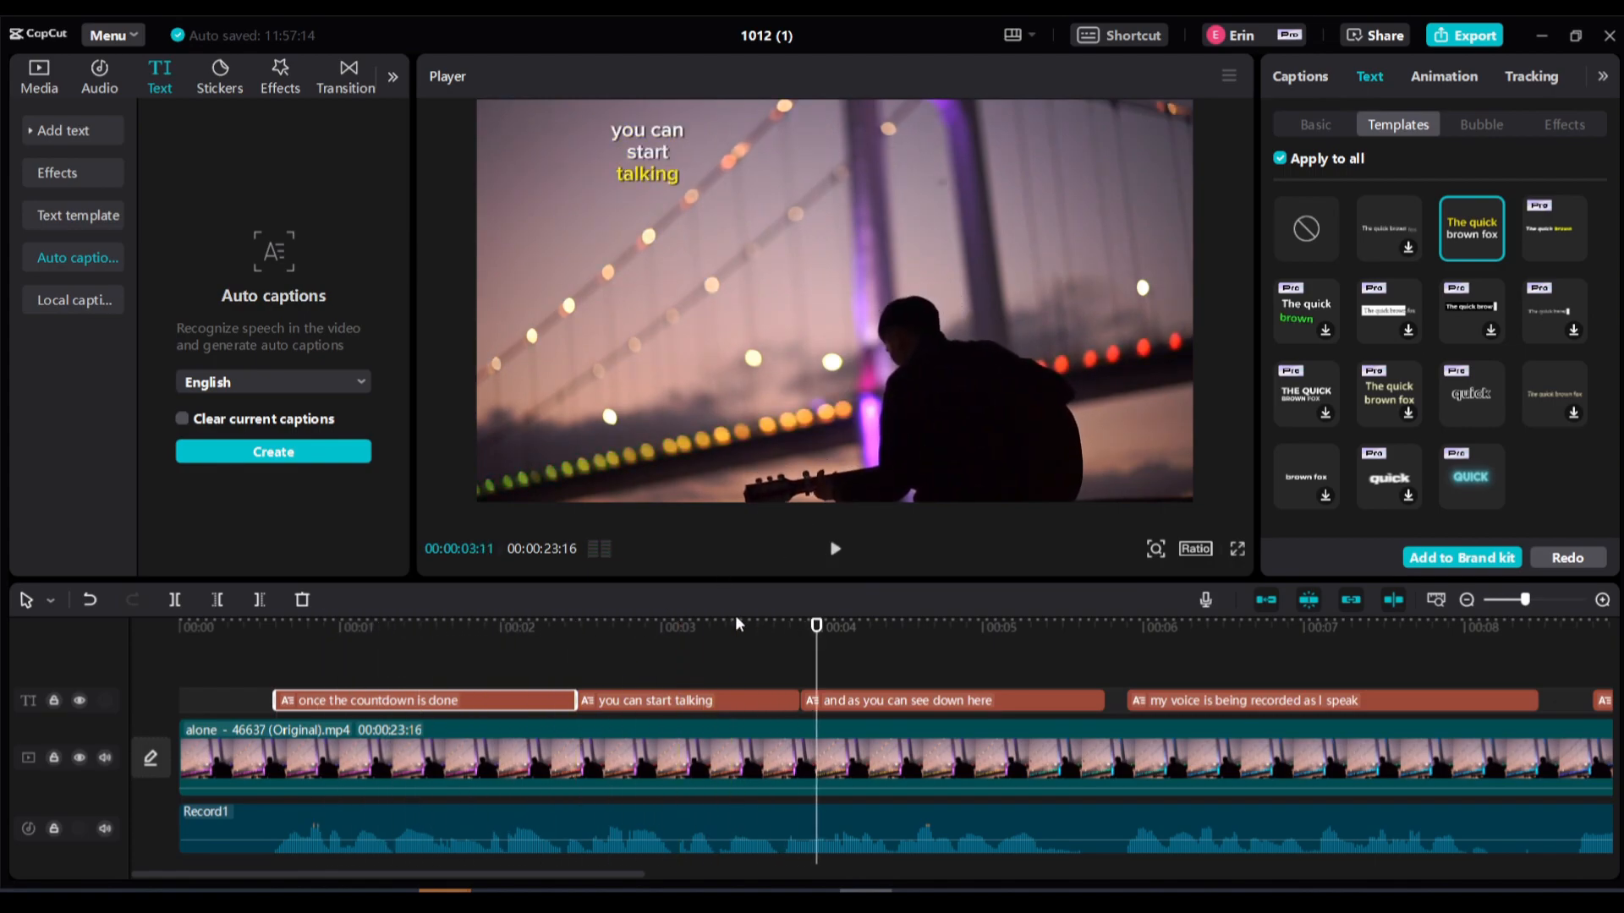
# Place a wider caption box across the lower centre of the frame and set the font size to 9.
pyautogui.moveTo(816, 627); pyautogui.dragTo(297, 627)
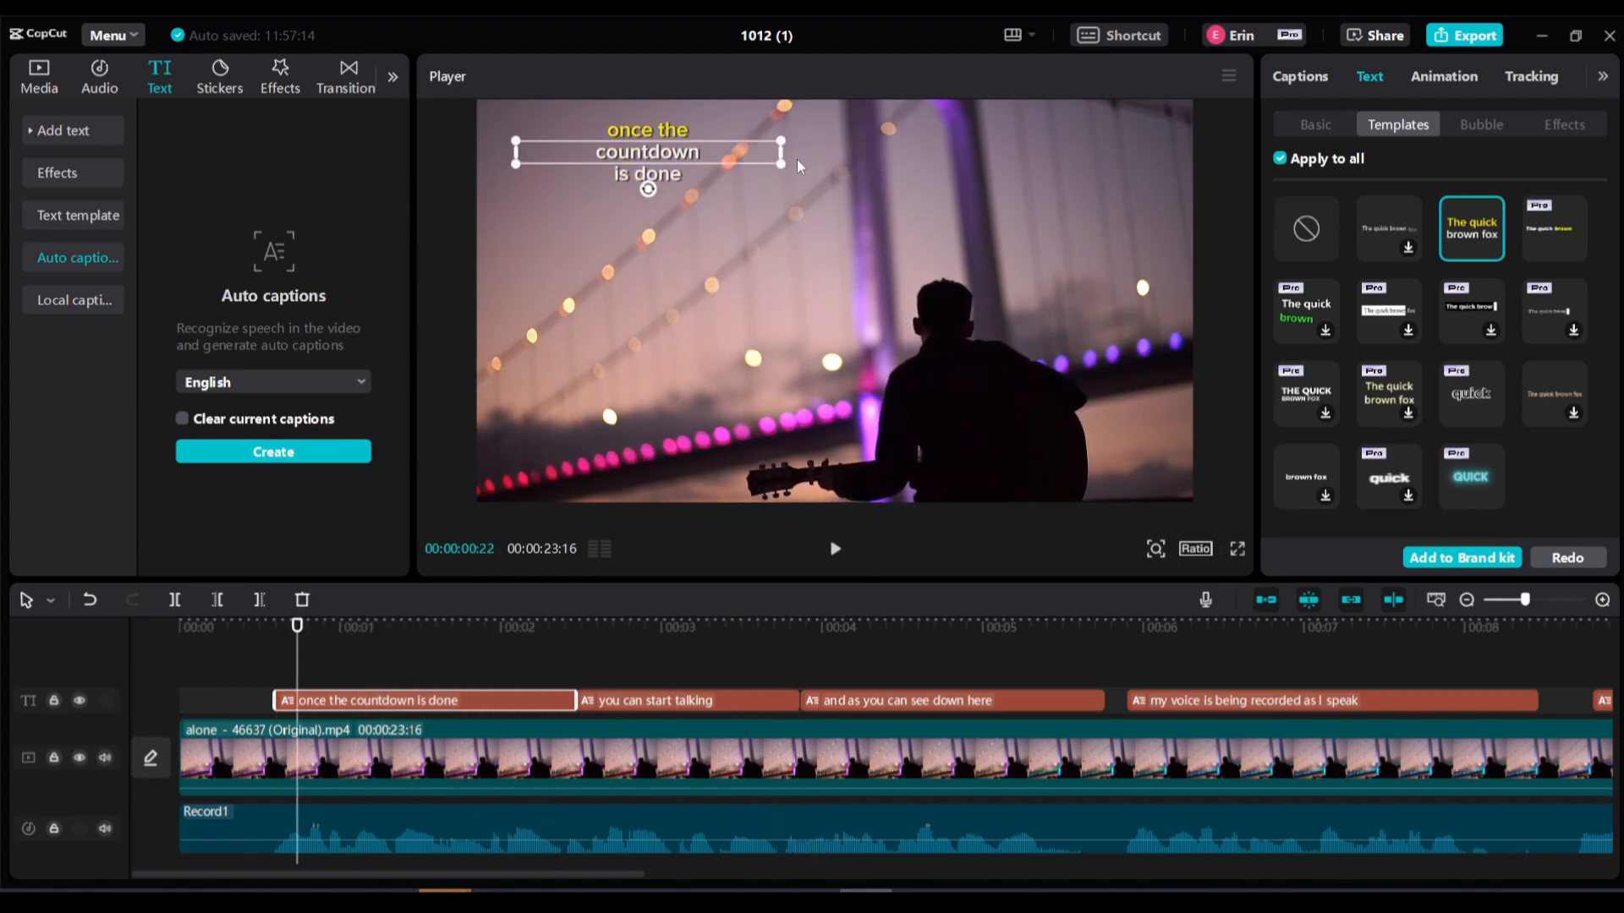
pyautogui.moveTo(779, 154); pyautogui.dragTo(1151, 152)
pyautogui.moveTo(876, 168); pyautogui.dragTo(885, 421)
pyautogui.click(1324, 129)
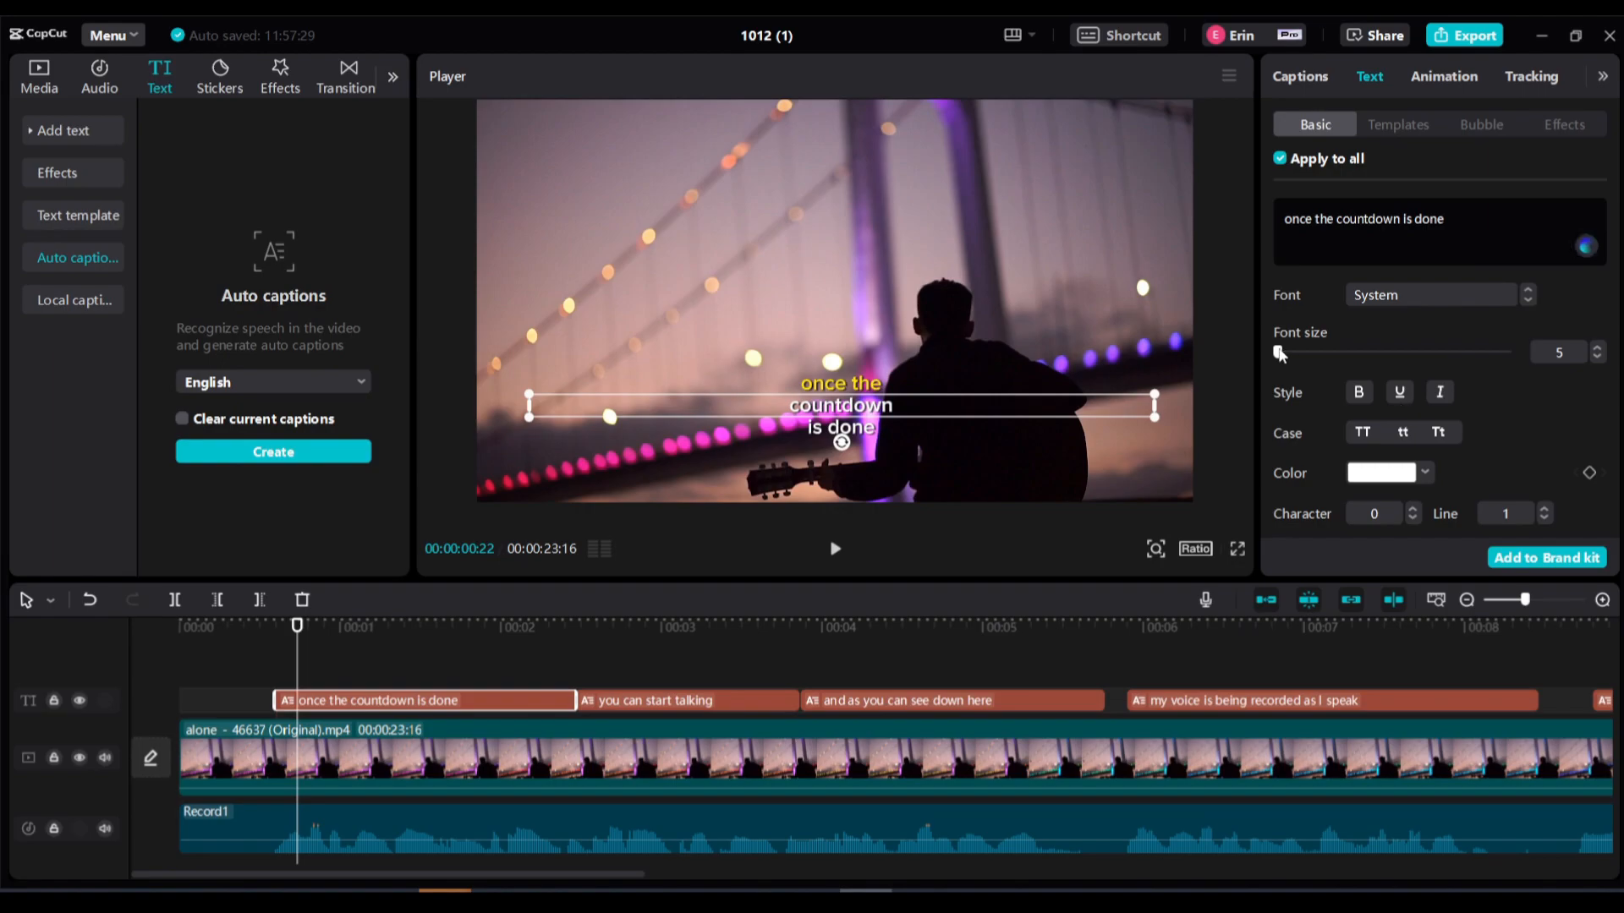
pyautogui.moveTo(1279, 354); pyautogui.dragTo(1282, 356)
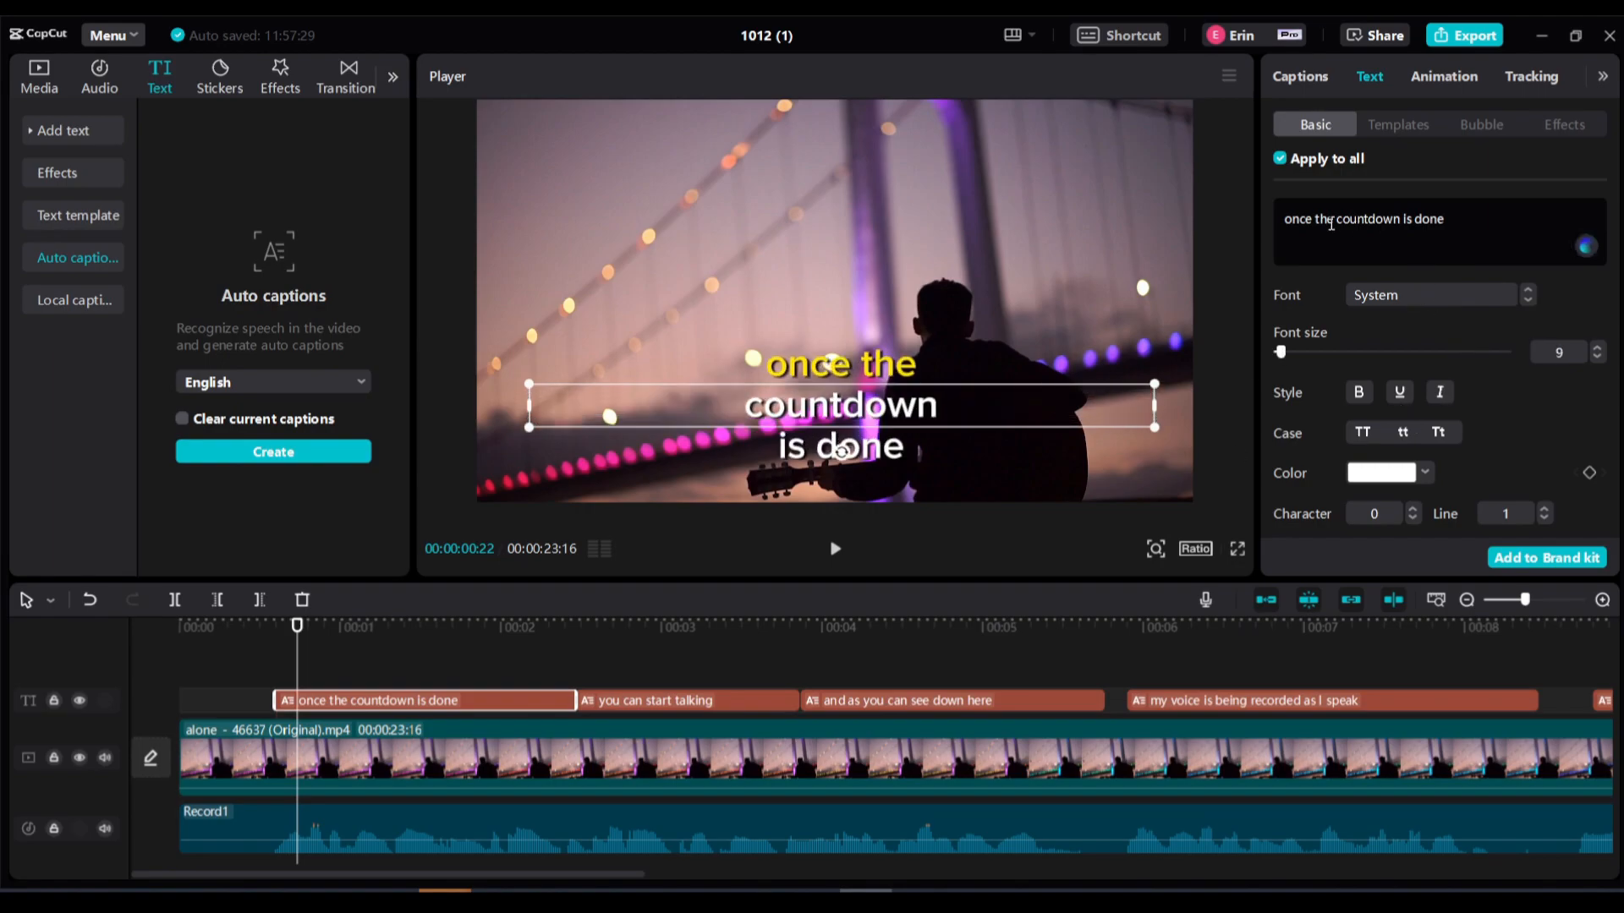
# Append an exclamation mark to the second caption, "you can start talking", in the captions list and remove it again.
pyautogui.click(1288, 78)
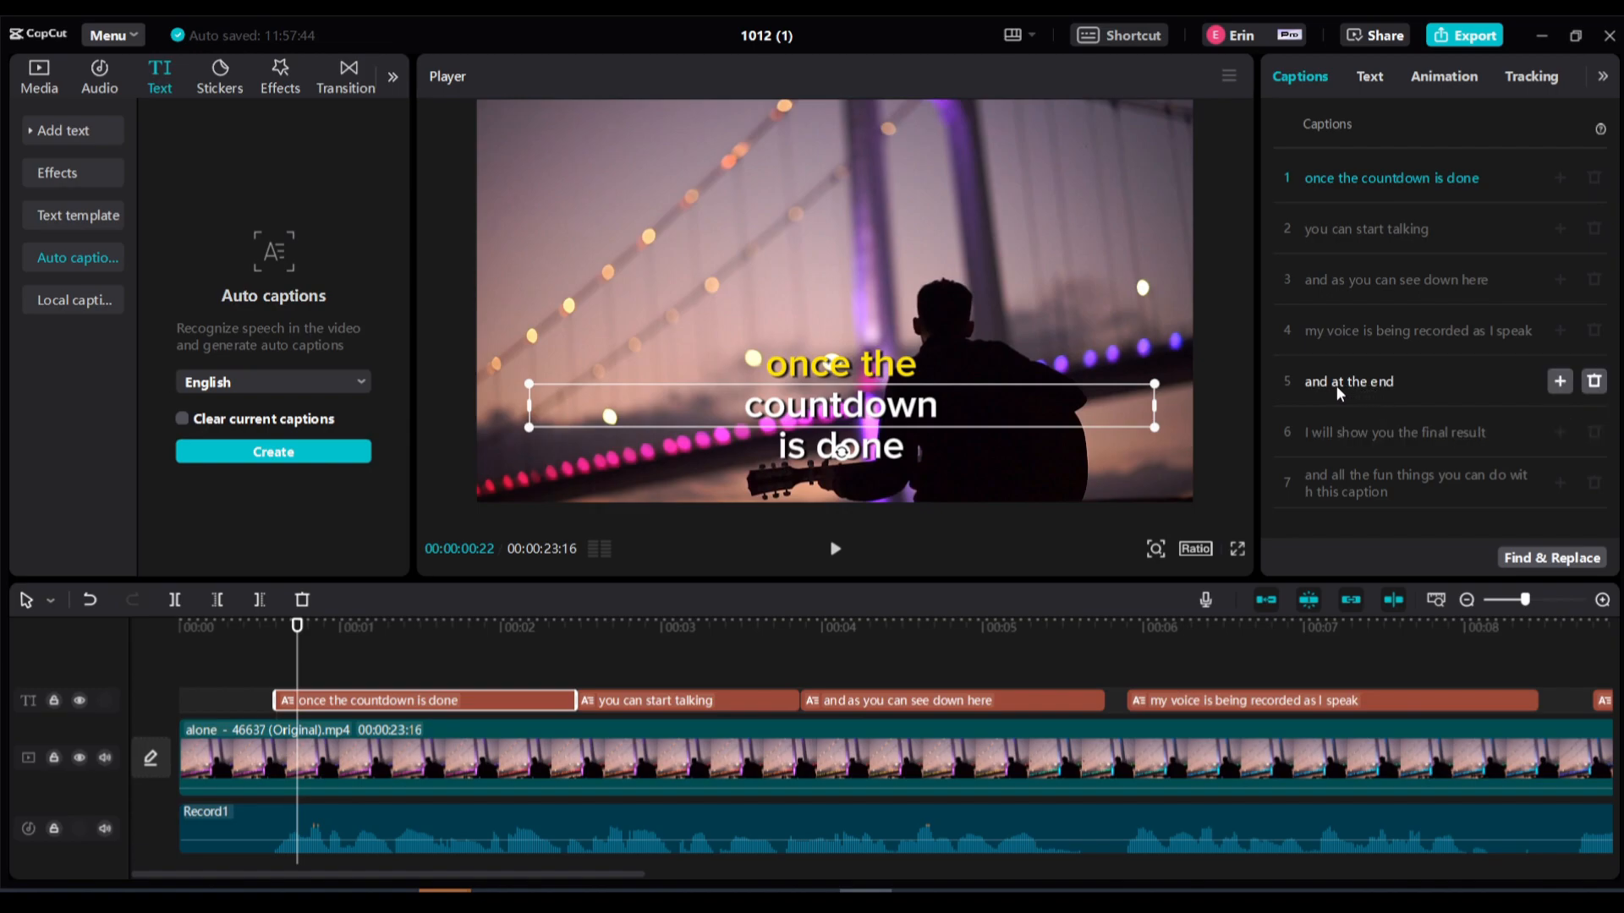
pyautogui.click(1342, 237)
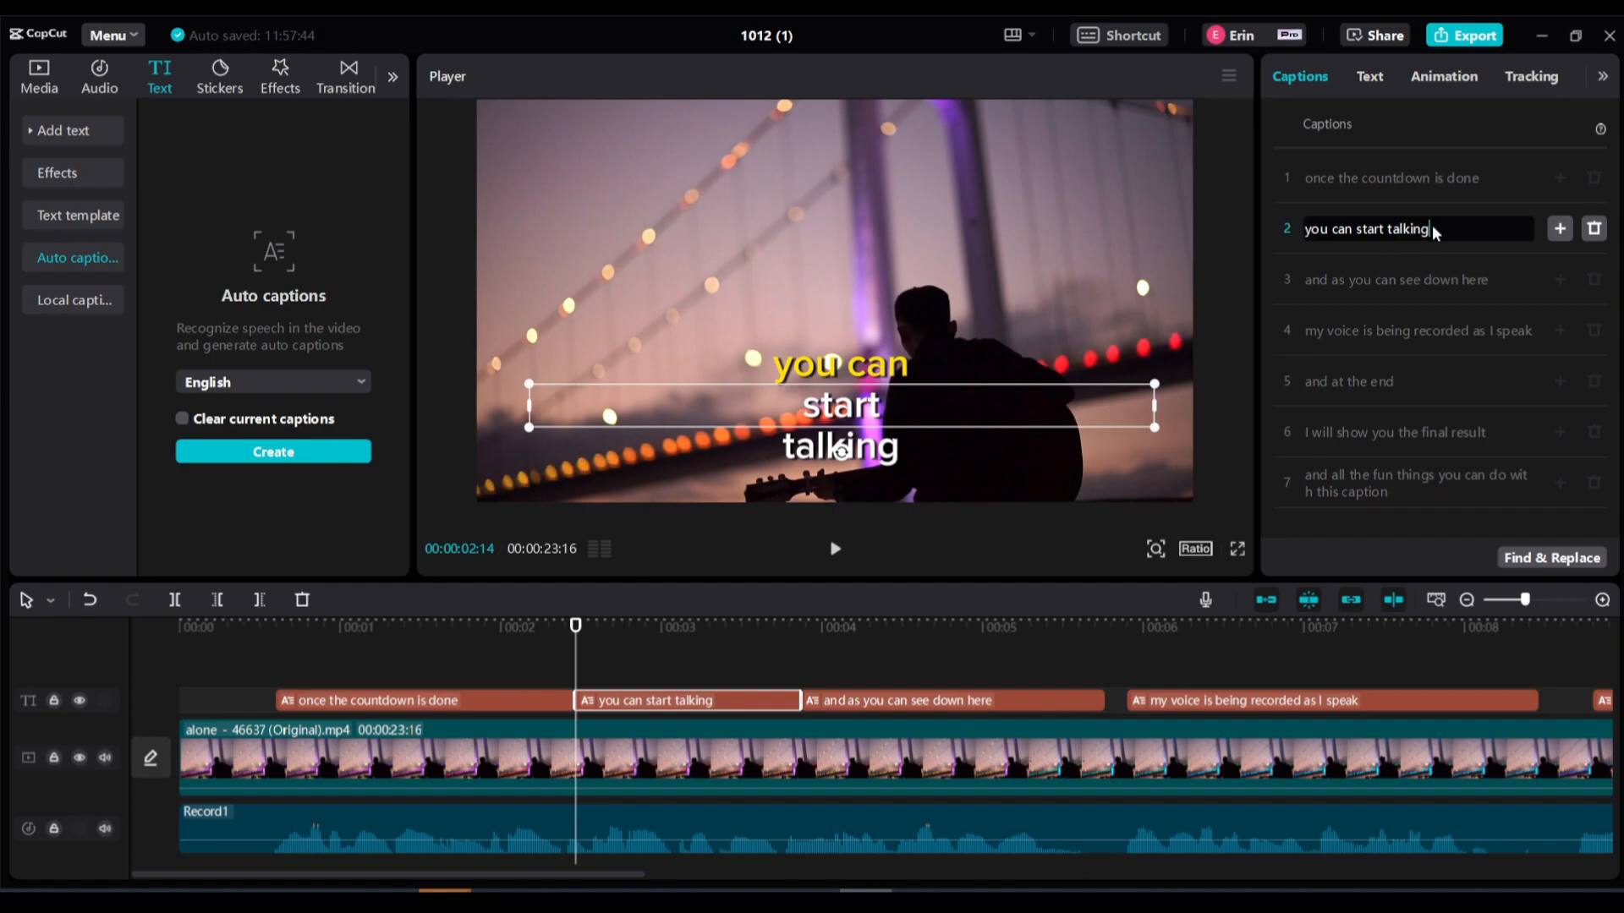
pyautogui.write('!')
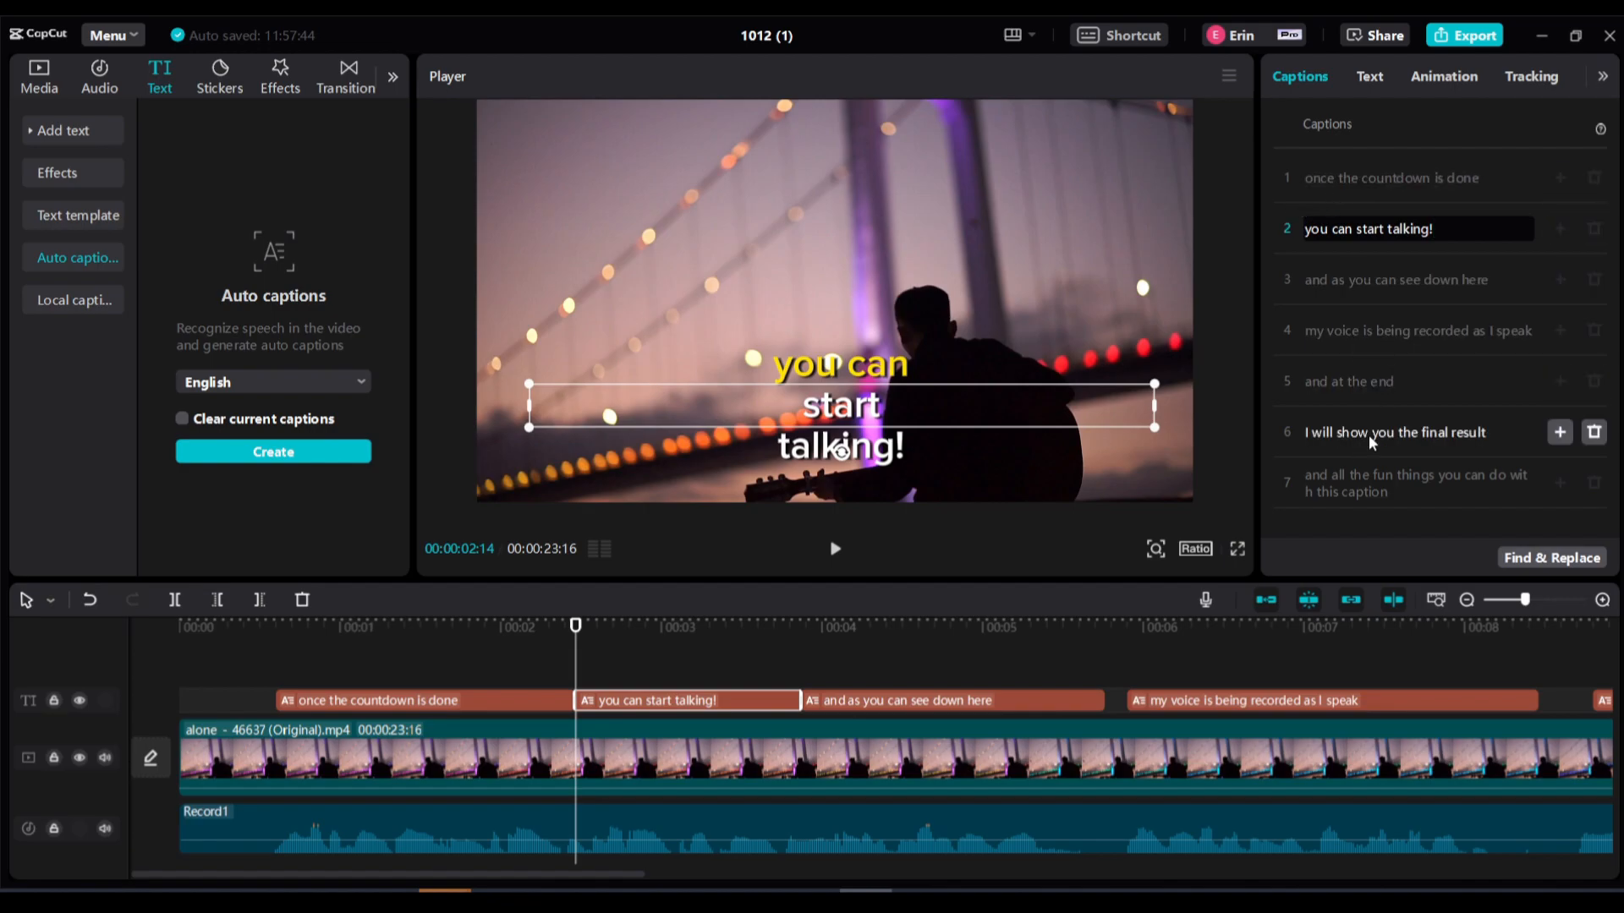
pyautogui.press('BackSpace')
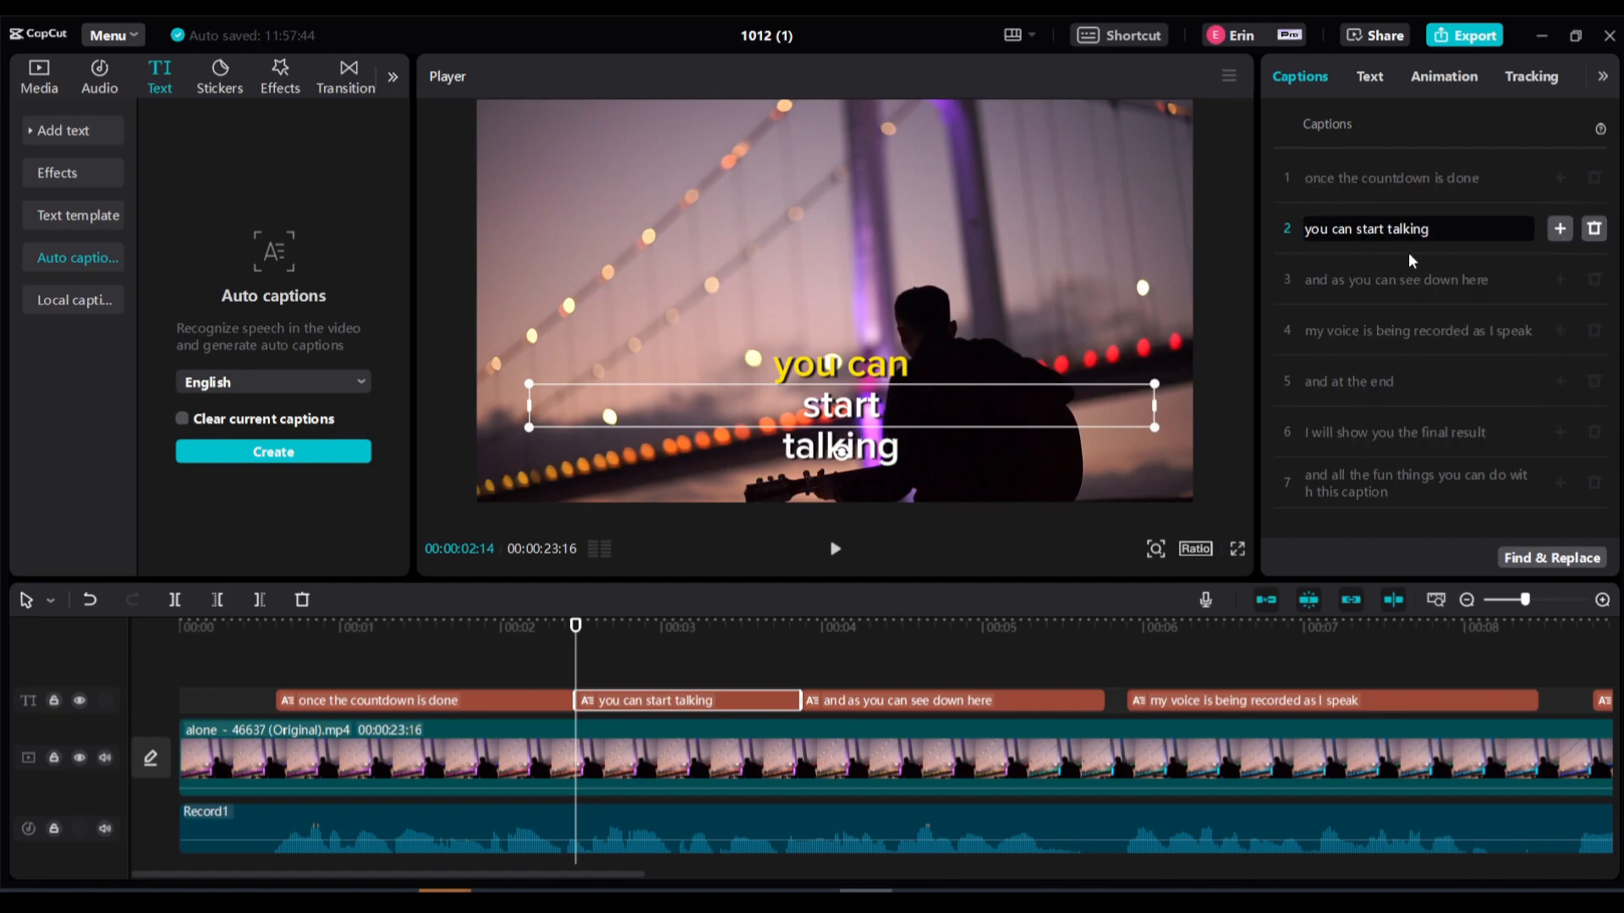
# Change the text colour of all captions to red.
pyautogui.click(1370, 76)
pyautogui.scroll(-3, 1522, 433)
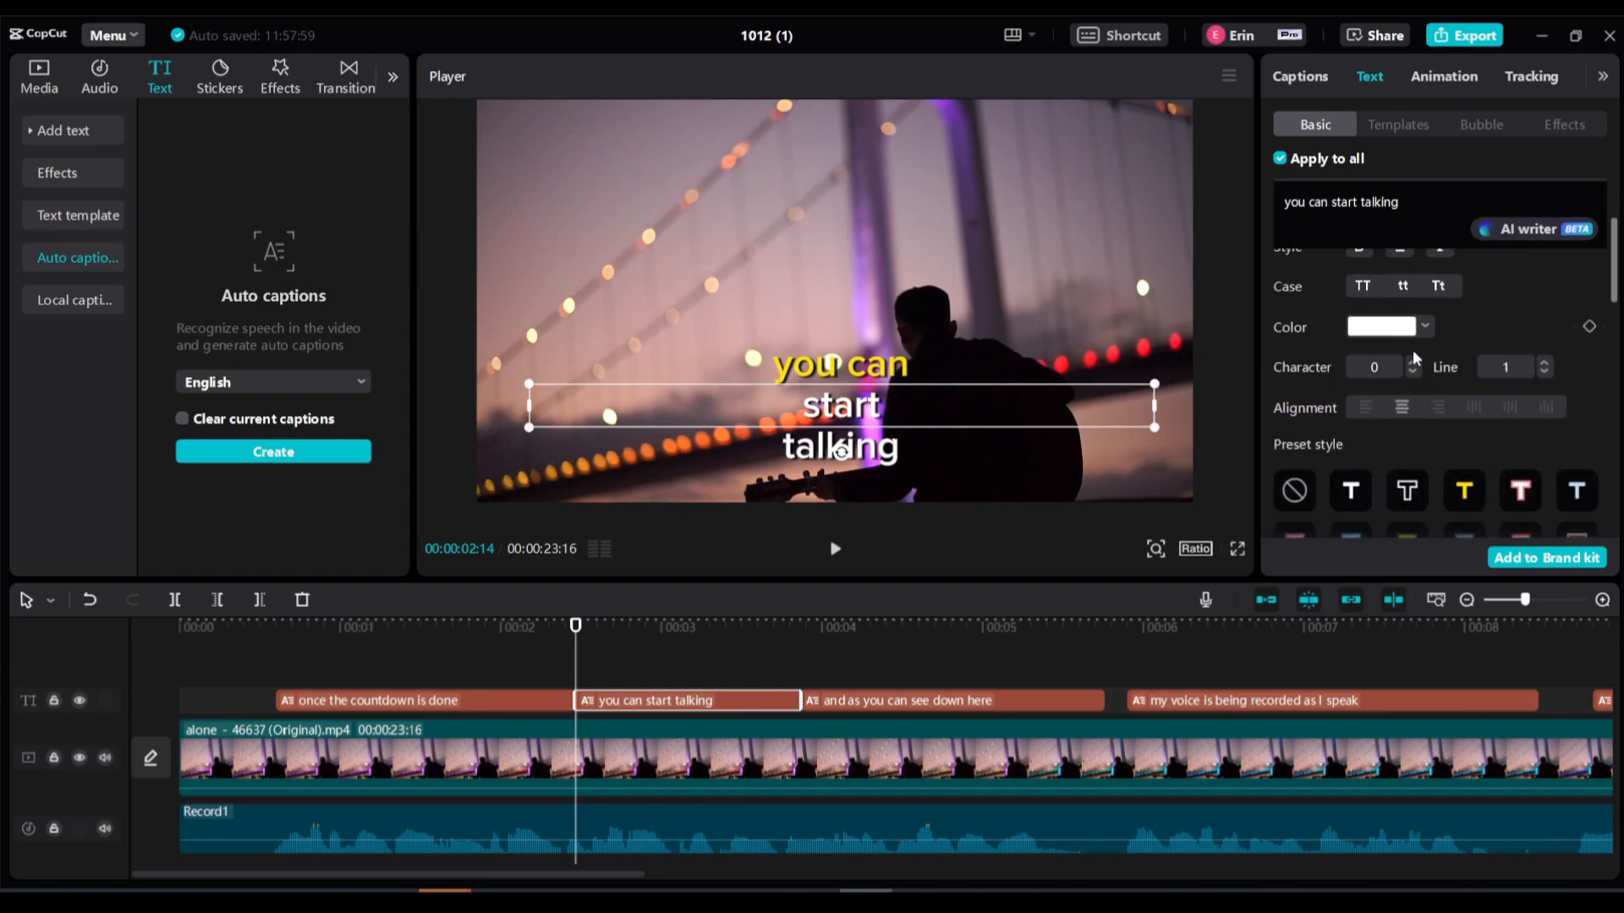
pyautogui.click(1425, 327)
pyautogui.moveTo(1466, 358); pyautogui.dragTo(1551, 359)
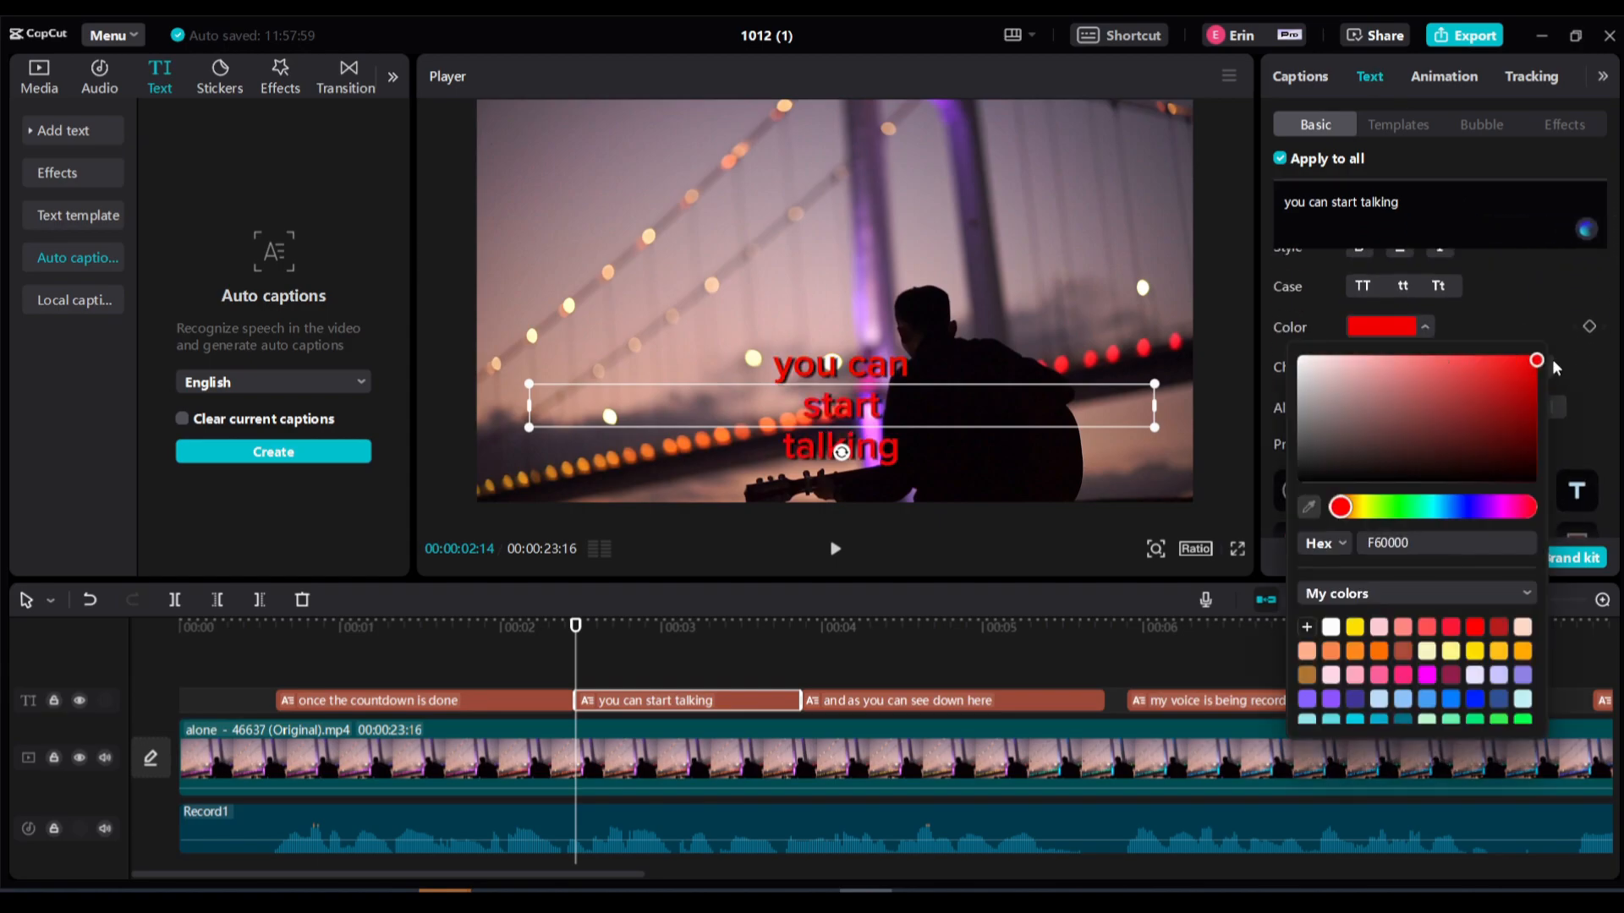
pyautogui.click(1531, 301)
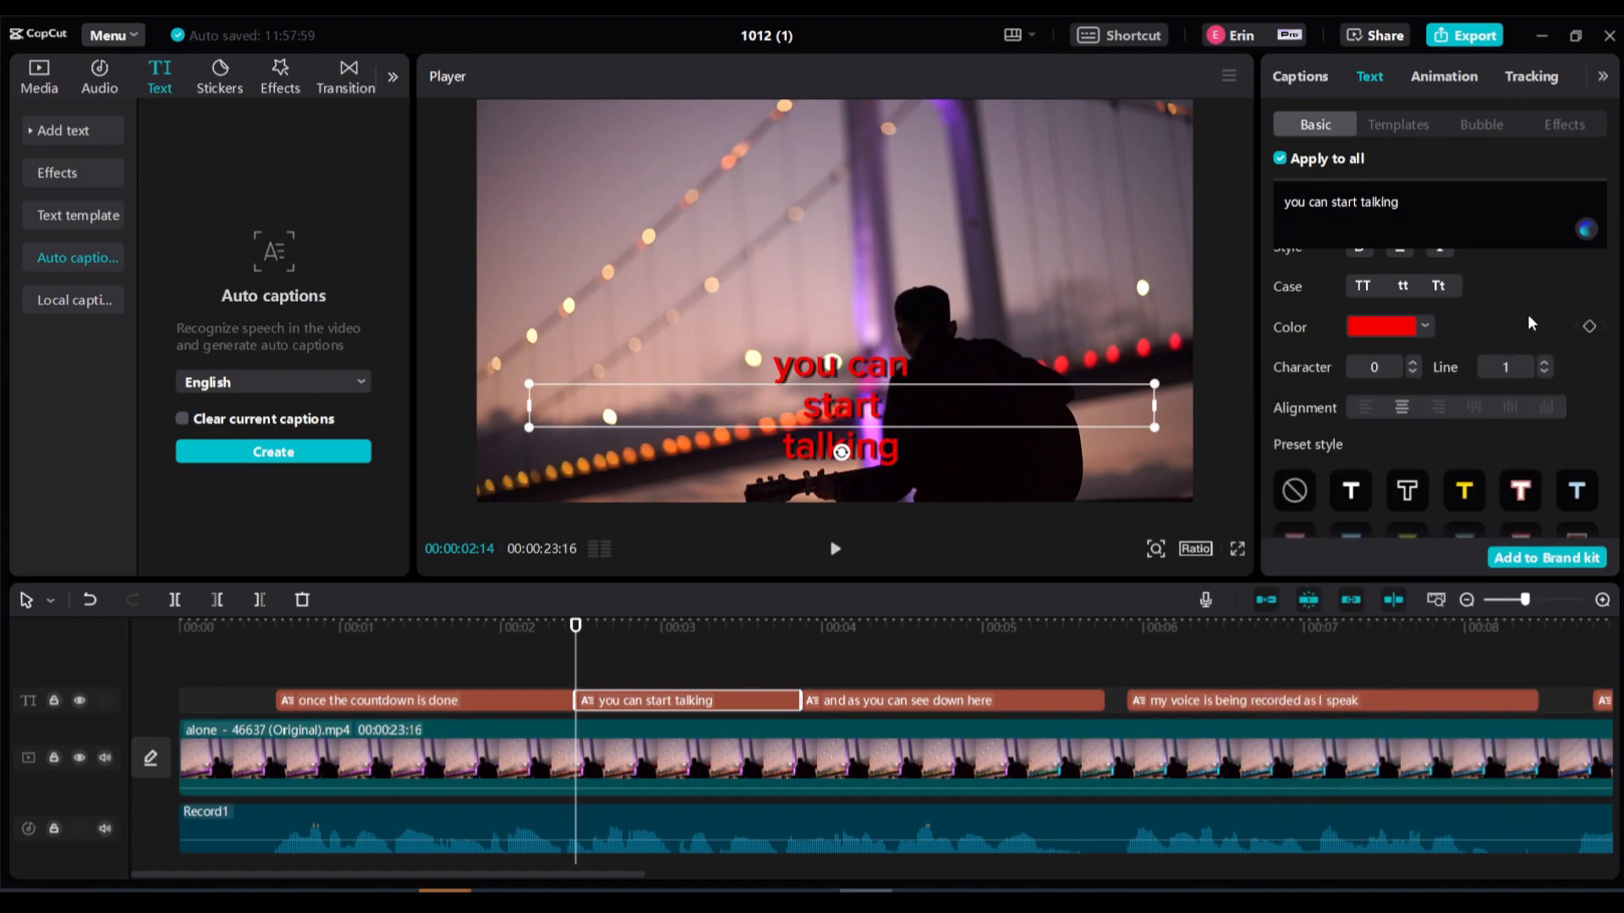
# Apply the yellow preset style with a black outline to all captions and check it on "once the countdown is done".
pyautogui.click(1465, 497)
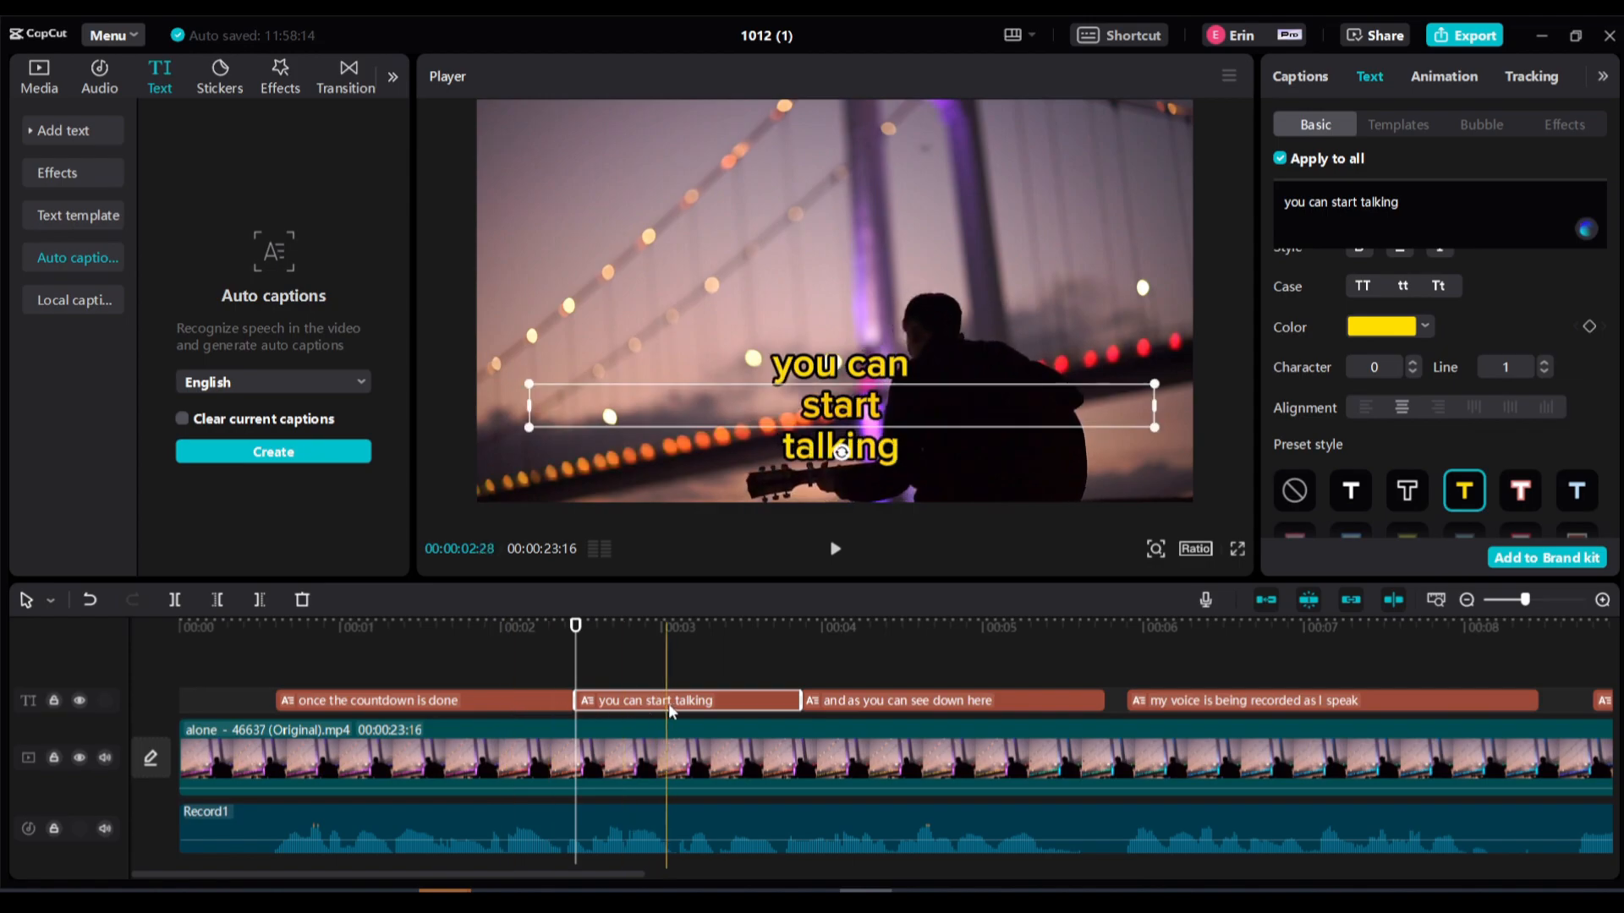
pyautogui.click(441, 702)
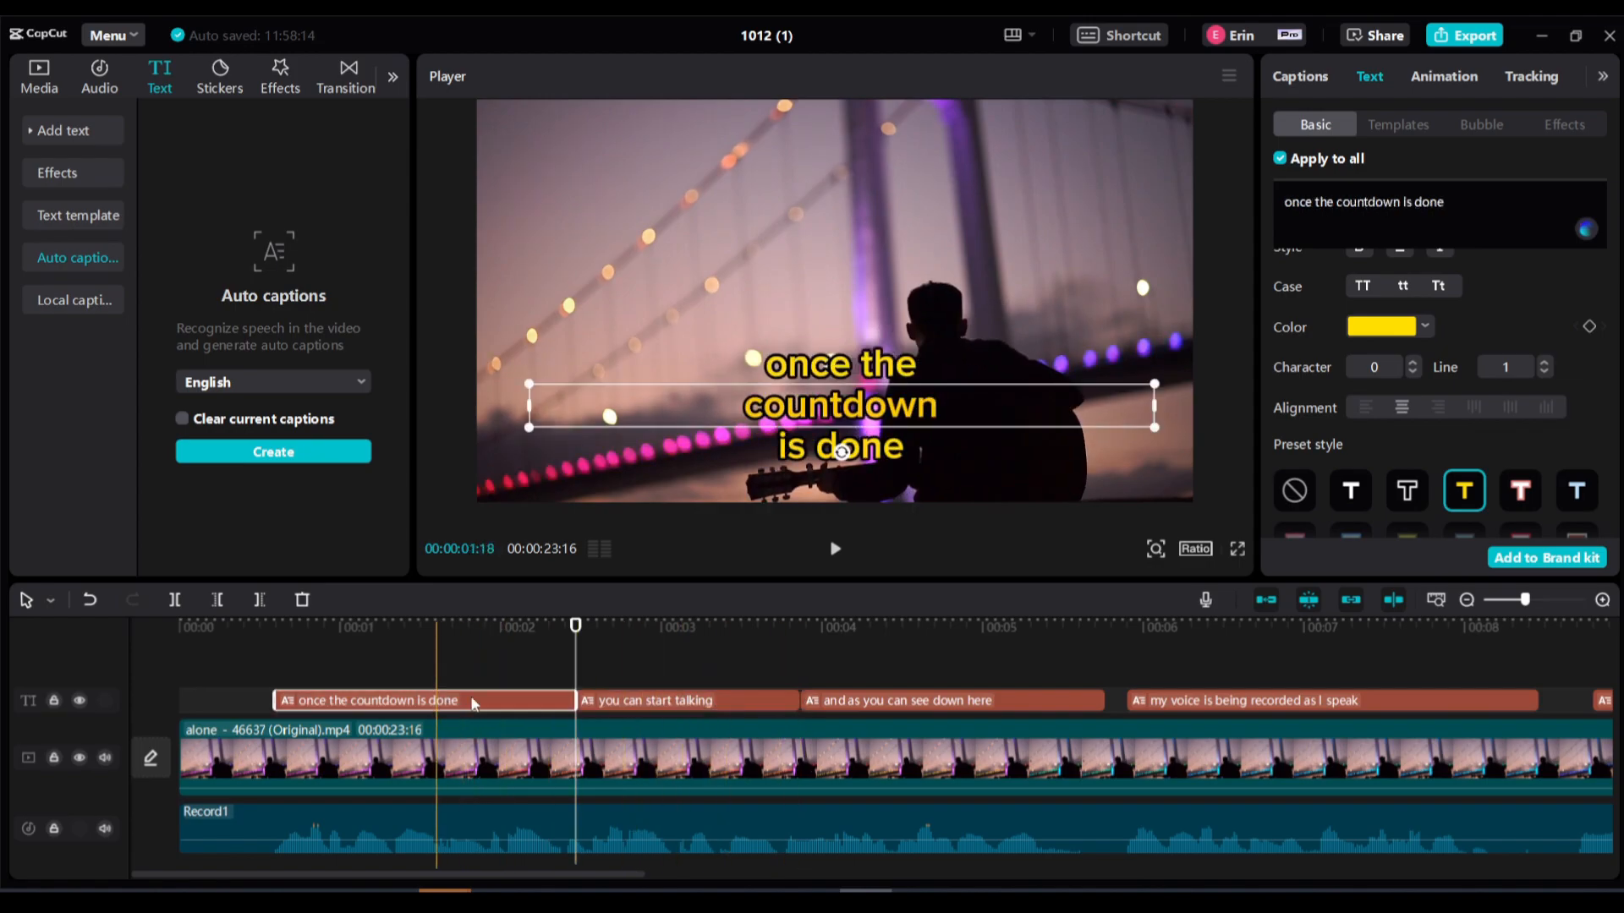
# Turn off applying styles to all captions and give only "you can start talking" the white preset style with a pink-red outline.
pyautogui.click(1280, 159)
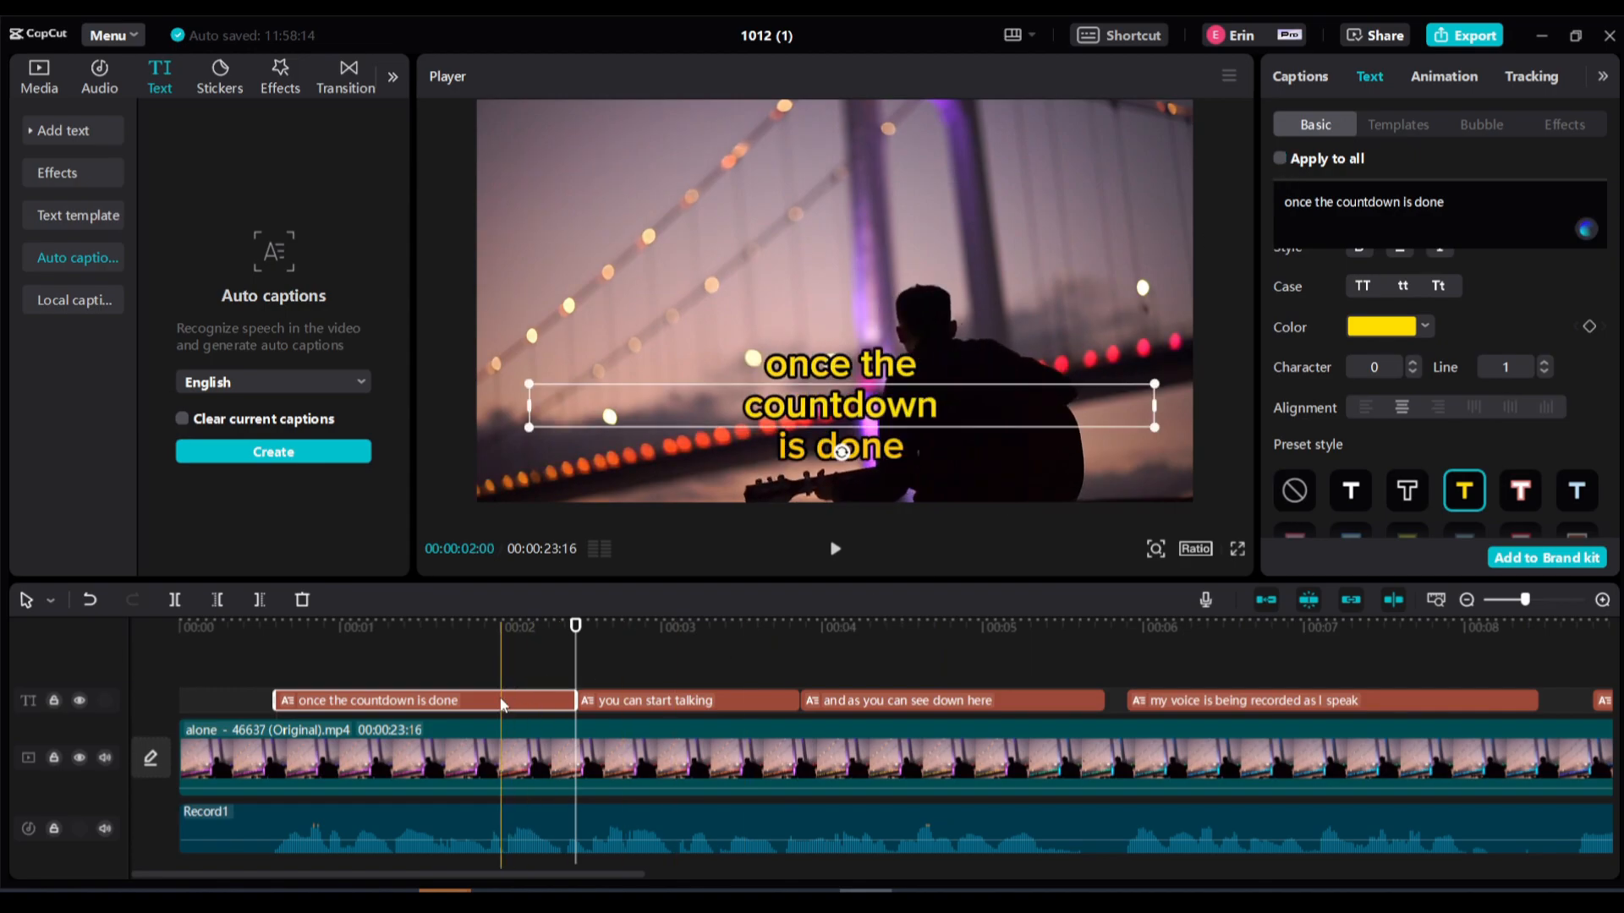
pyautogui.click(677, 702)
pyautogui.click(1429, 326)
pyautogui.click(1429, 326)
pyautogui.click(1520, 491)
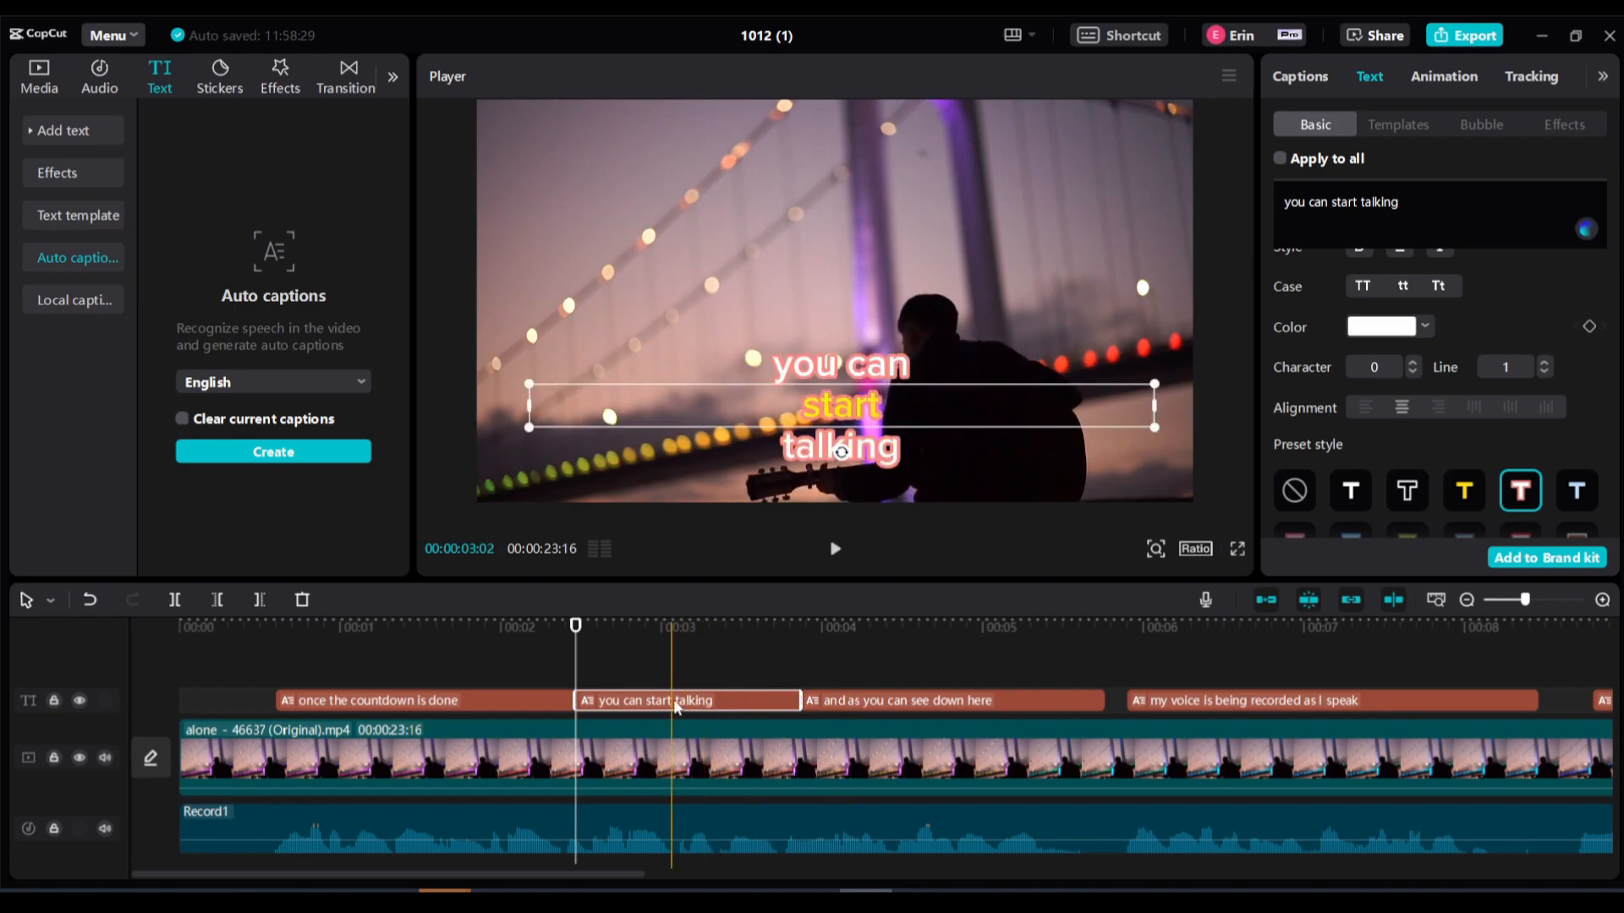
# Apply the yellow-green outlined preset style from the expanded presets to the caption "and as you can see down here".
pyautogui.click(856, 698)
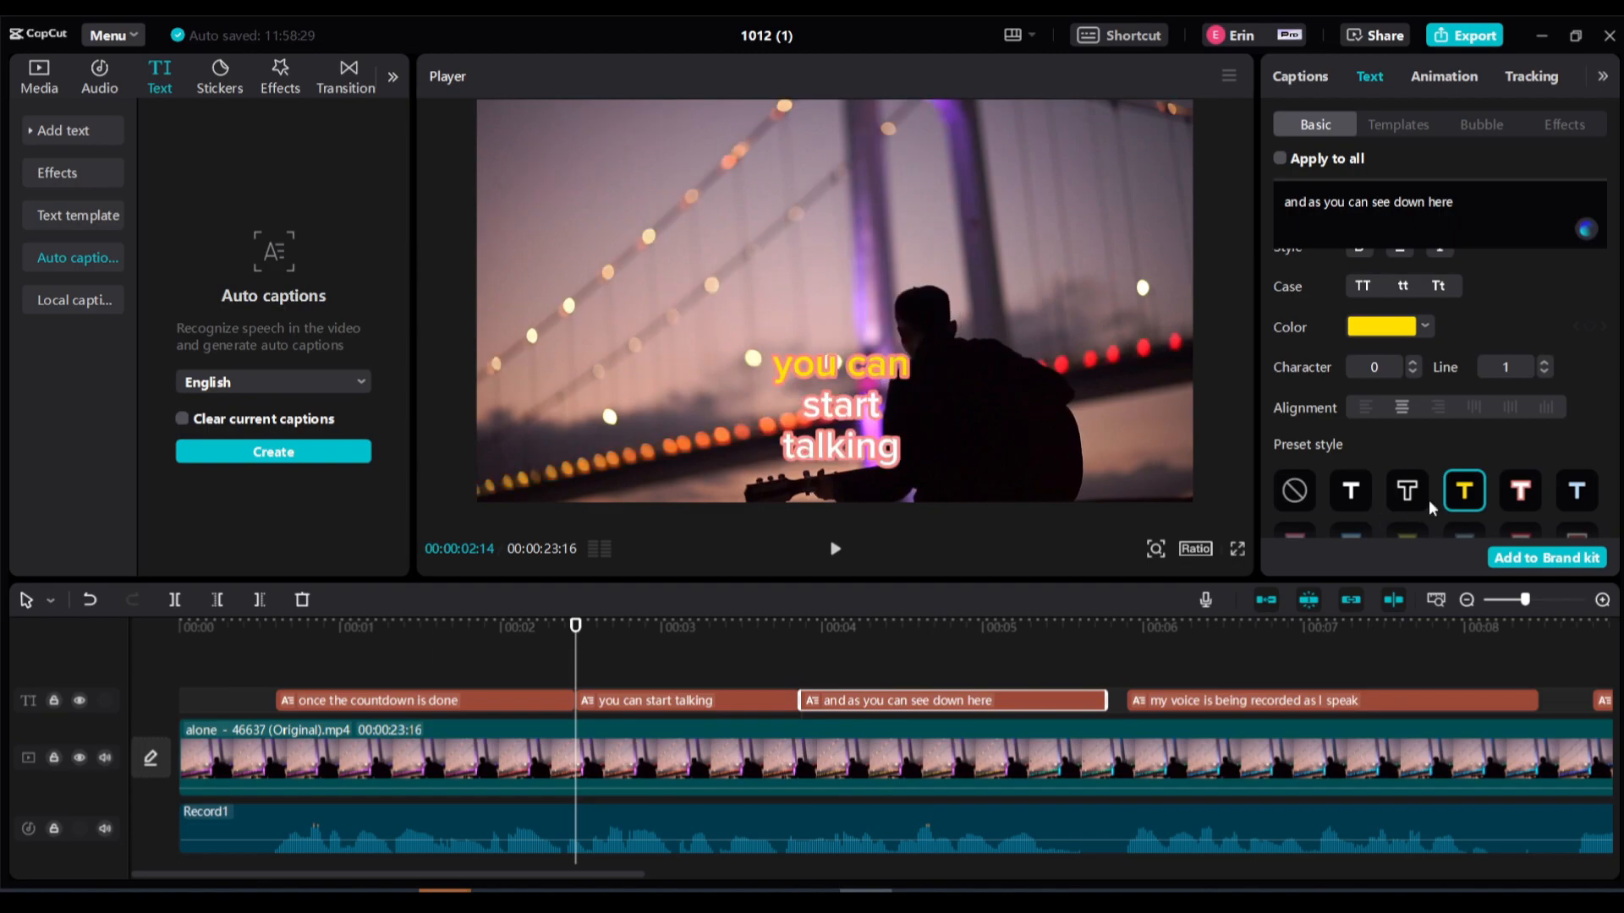
pyautogui.scroll(-2, 1531, 497)
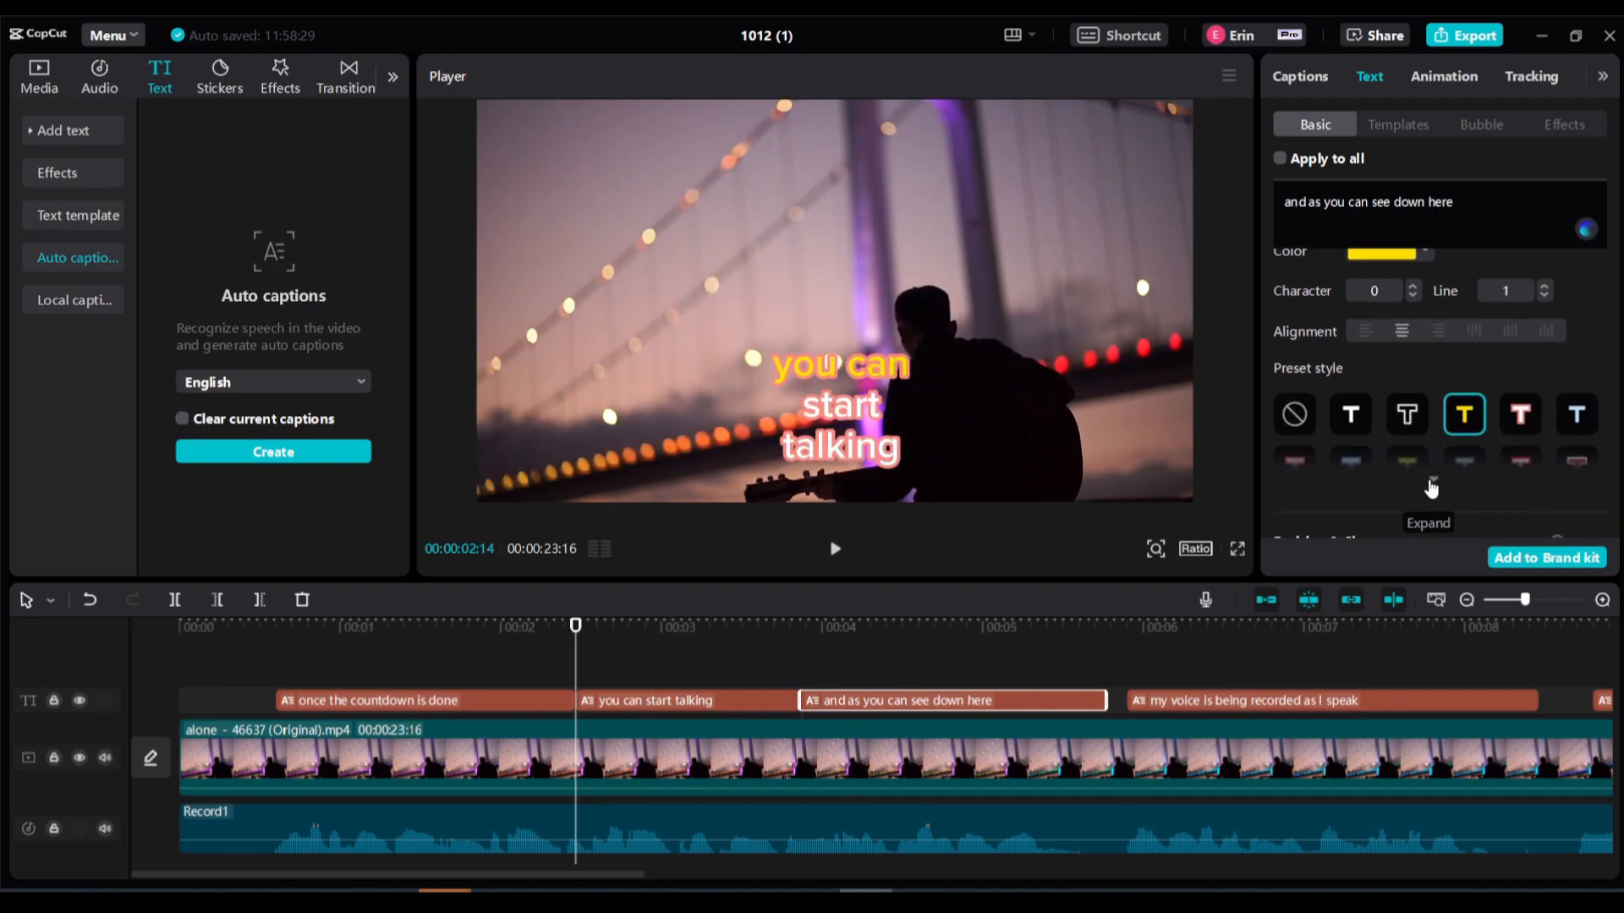
pyautogui.click(1430, 486)
pyautogui.click(1402, 465)
# Play the video from the first caption to check the individual styles of the first three captions.
pyautogui.click(922, 629)
pyautogui.moveTo(922, 630); pyautogui.dragTo(324, 626)
pyautogui.click(837, 551)
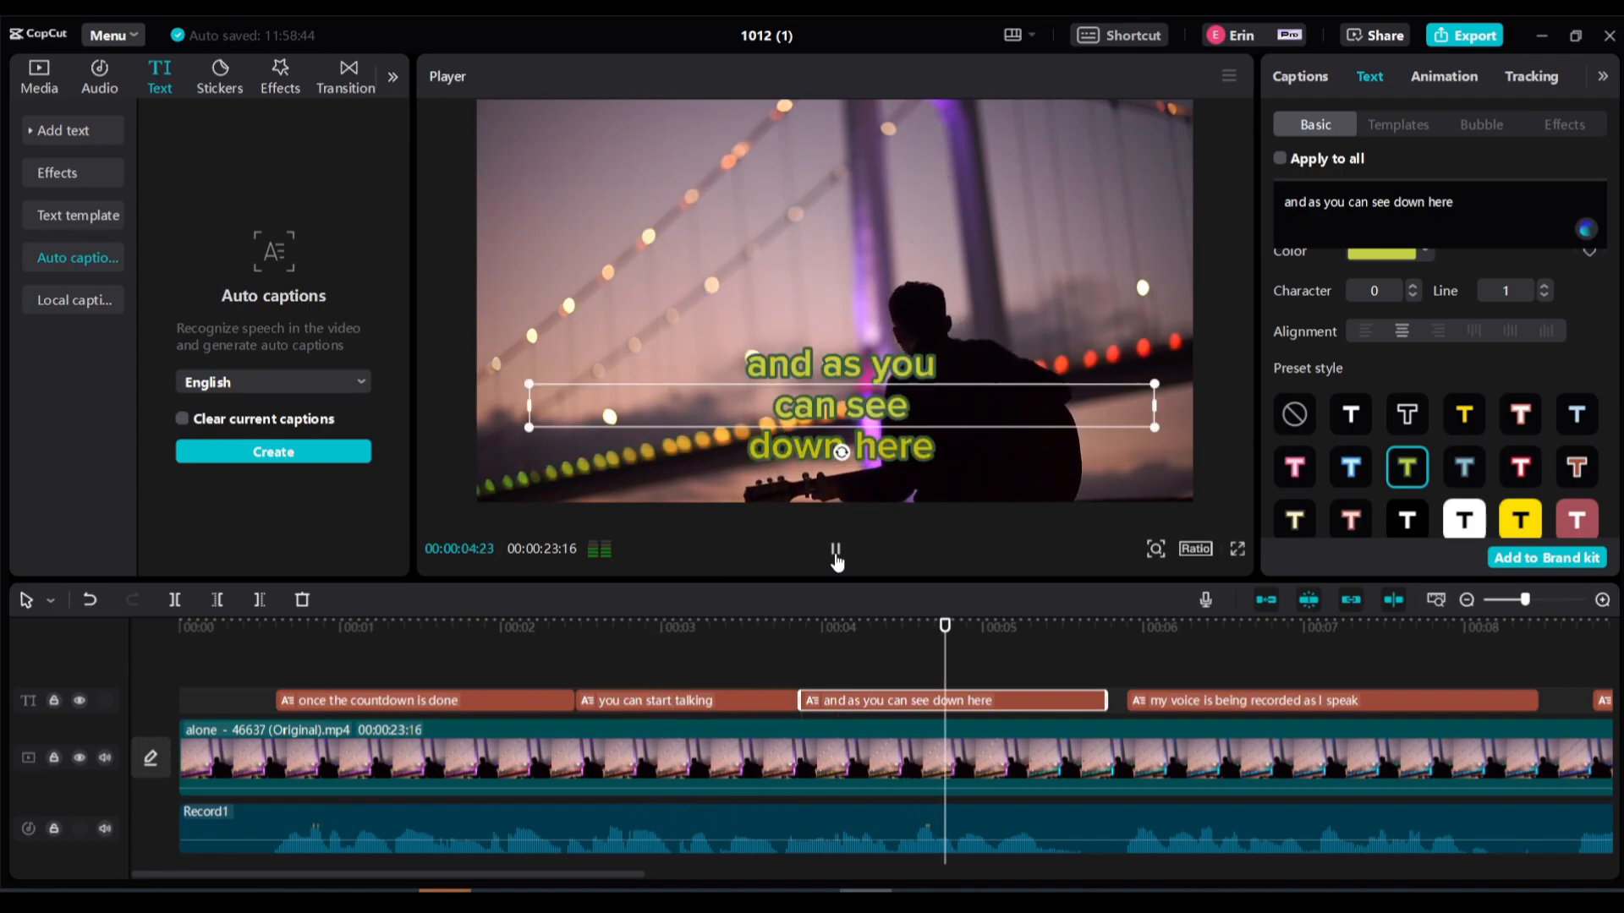
pyautogui.click(836, 554)
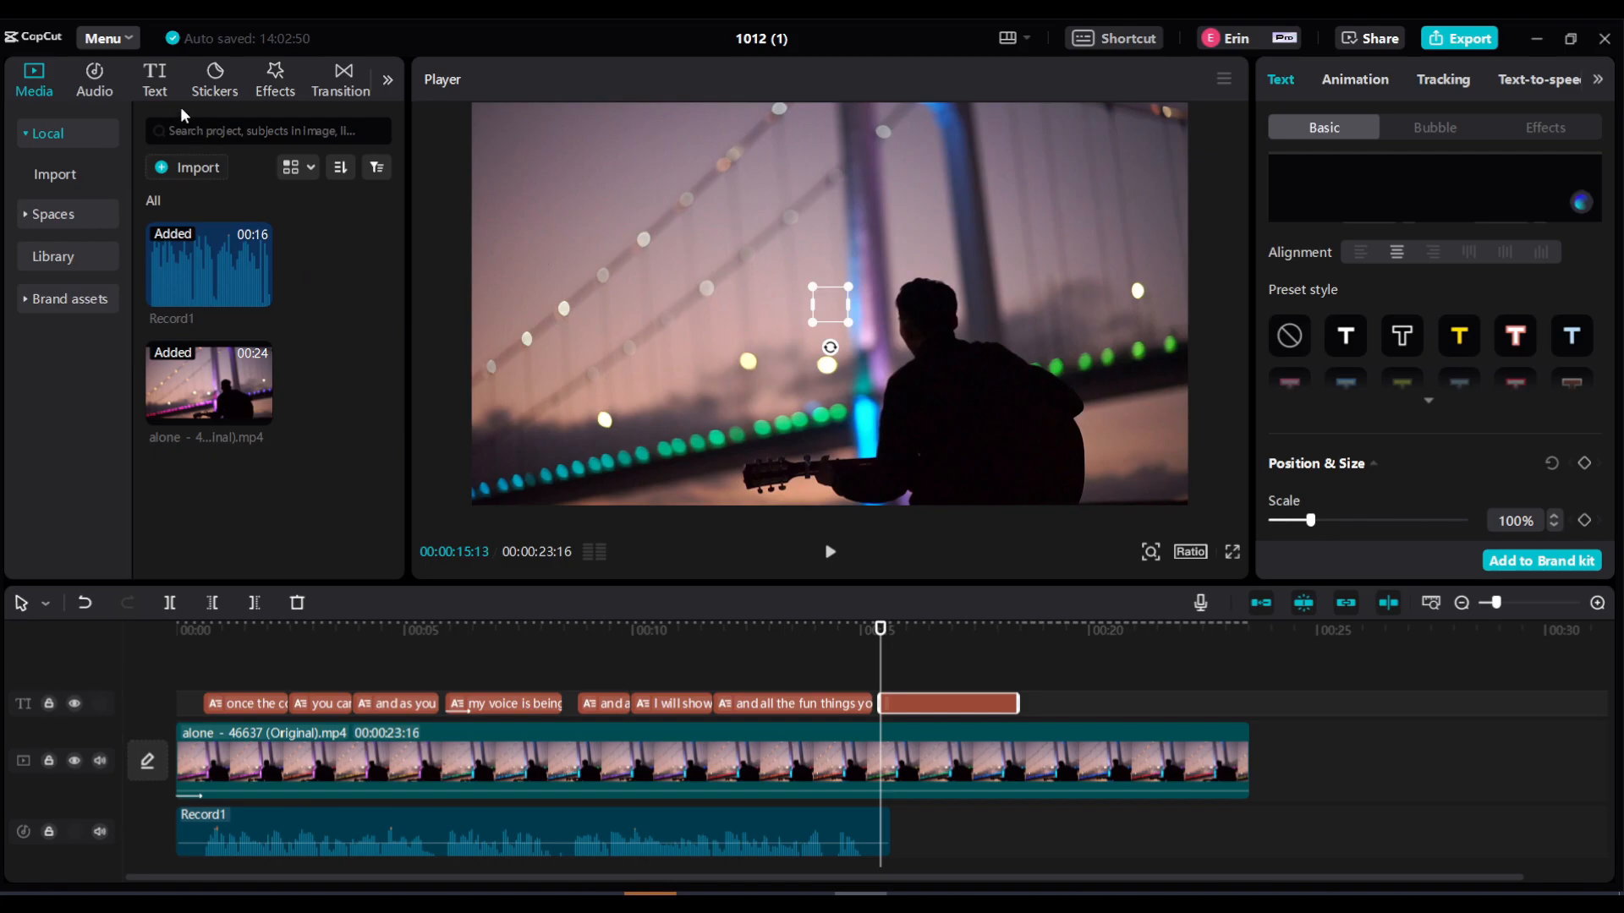
# Add a default text clip at 00:00:15:13 and change its wording to "Hello CapCut World".
pyautogui.click(155, 81)
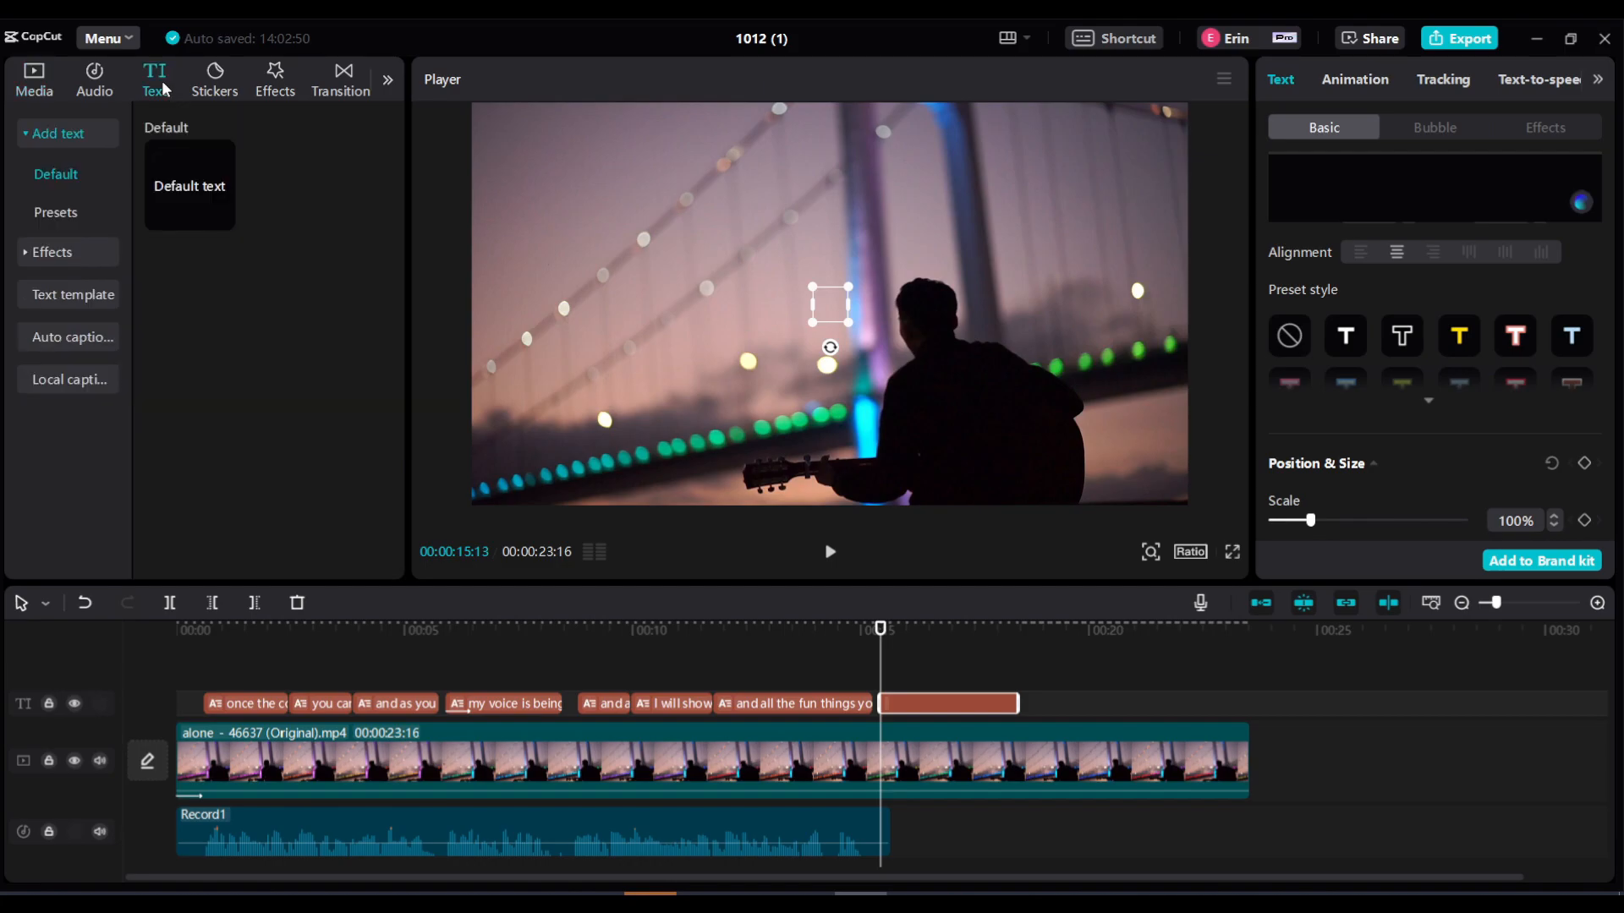
pyautogui.click(222, 217)
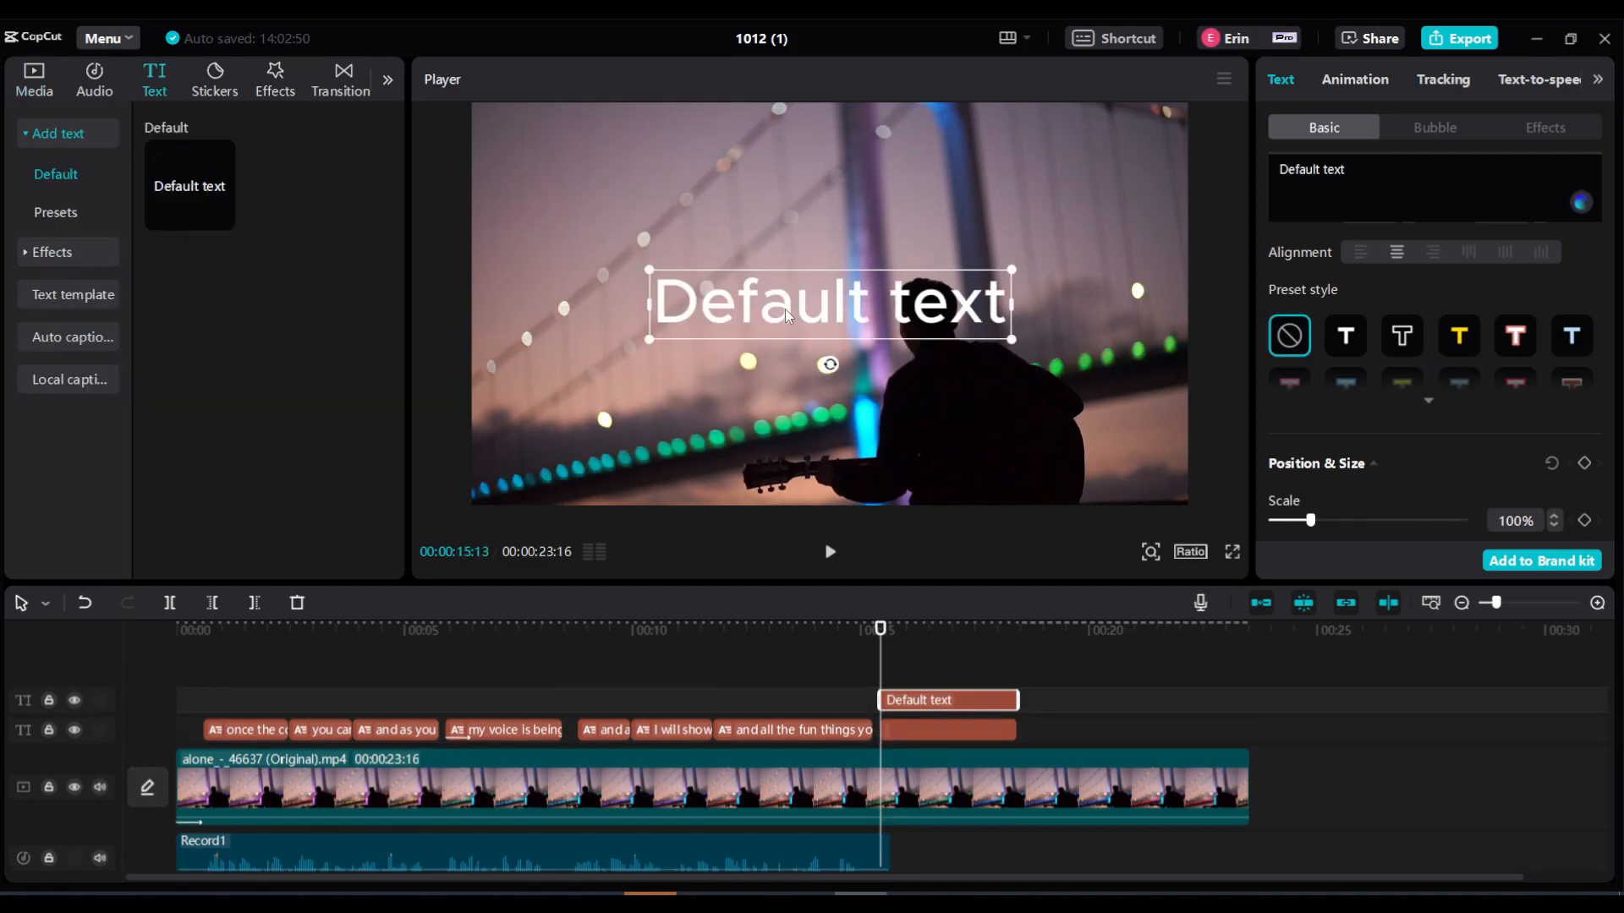
pyautogui.click(1276, 171)
pyautogui.hotkey('ctrl', 'a')
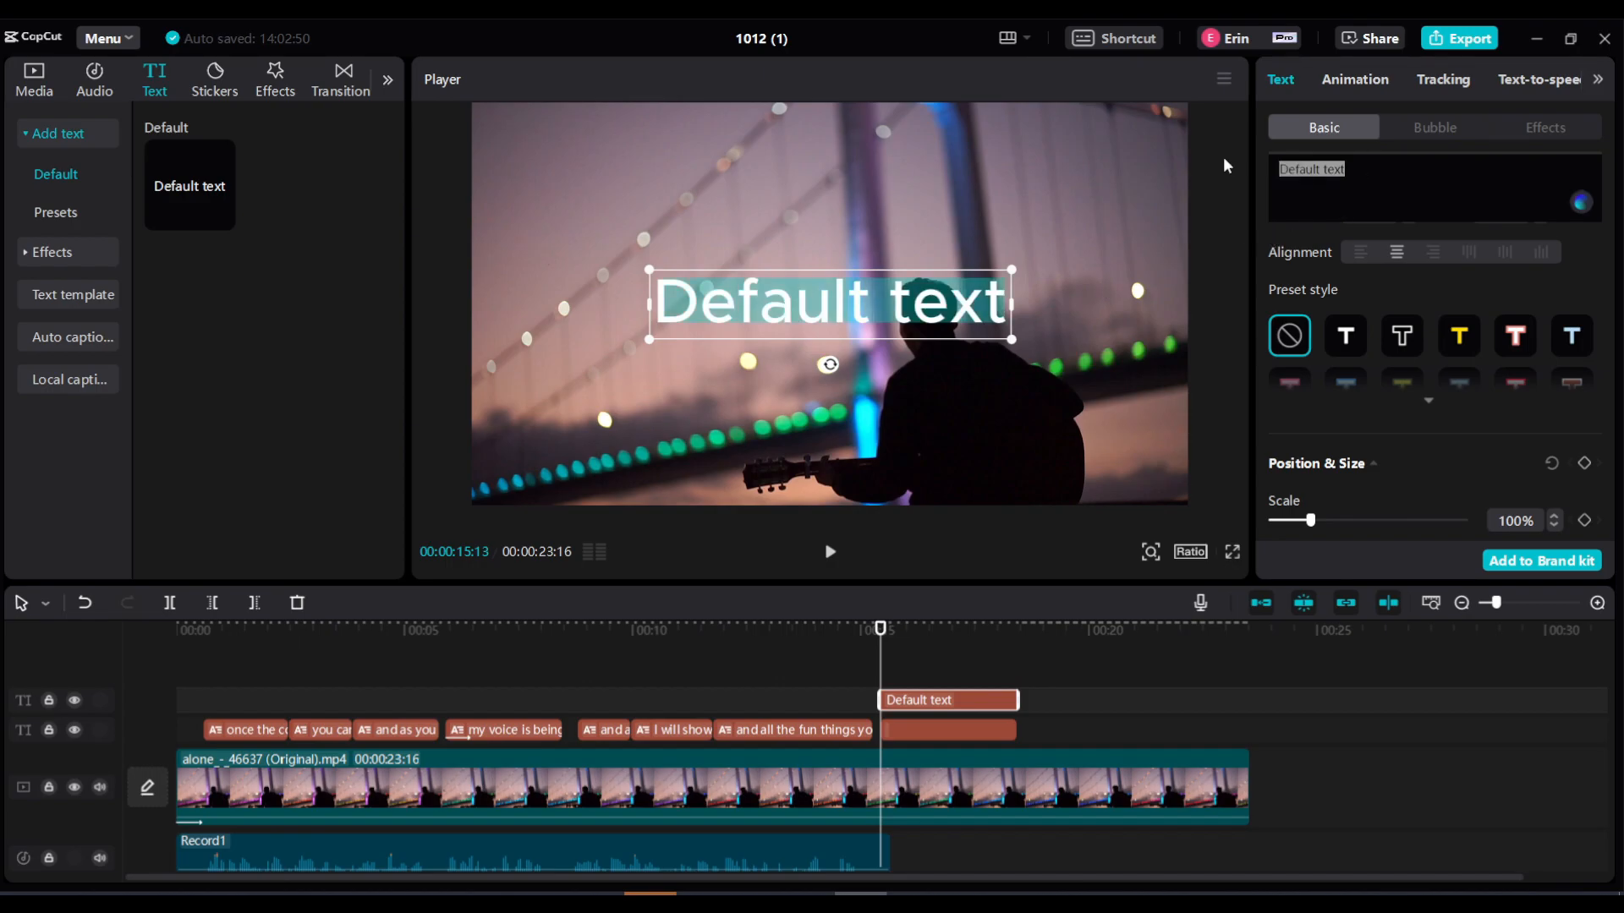
pyautogui.write('Hello C')
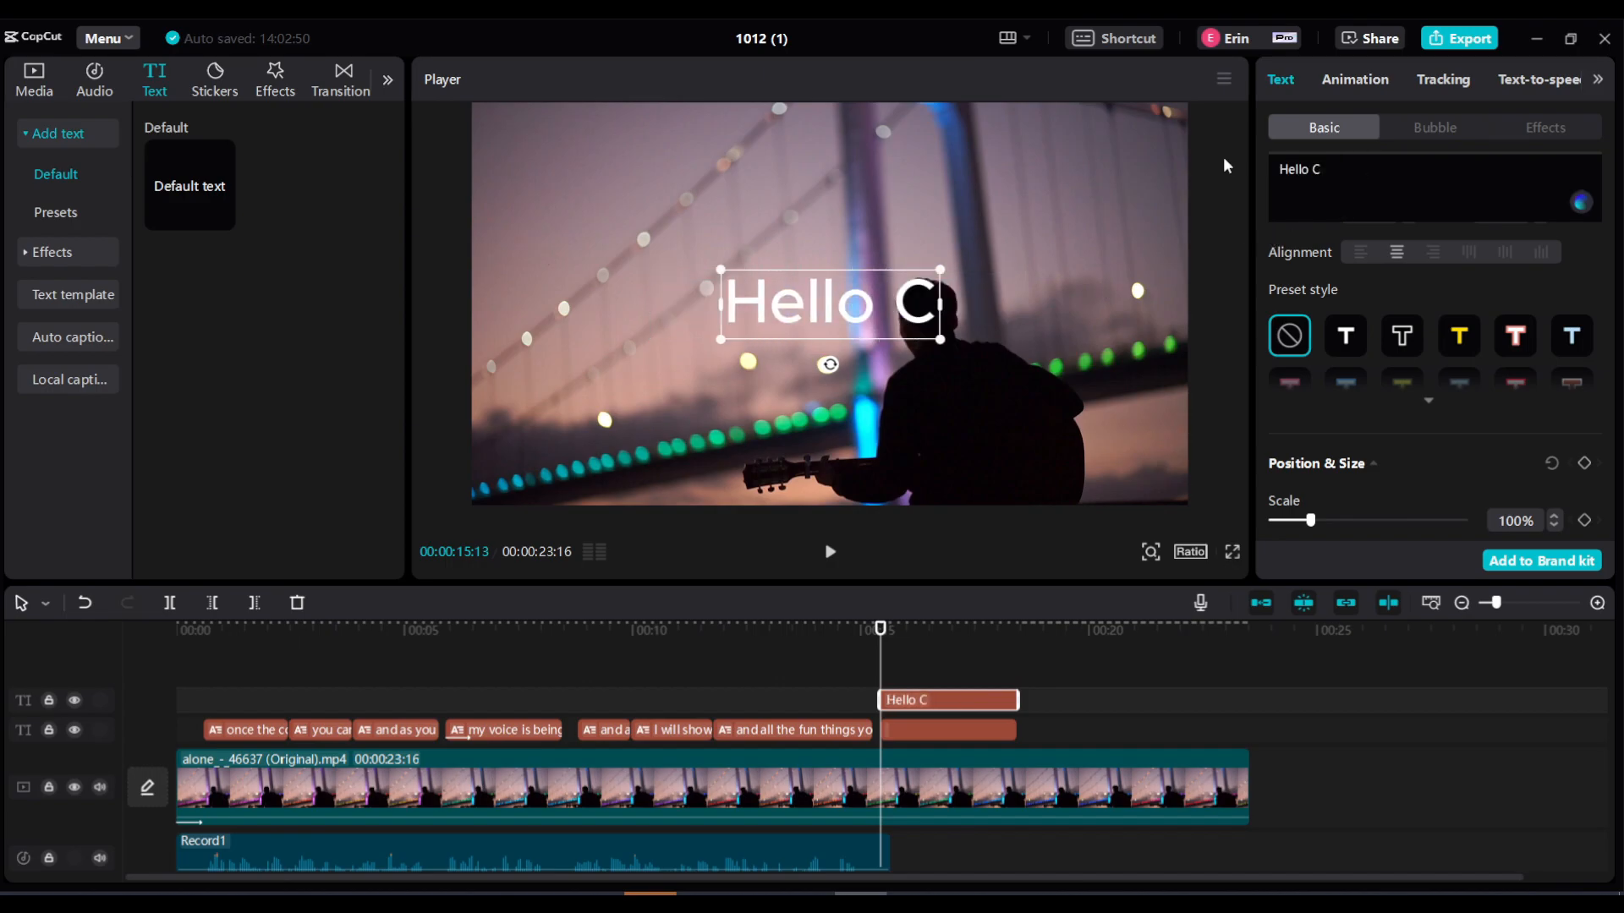
pyautogui.write('apCut World')
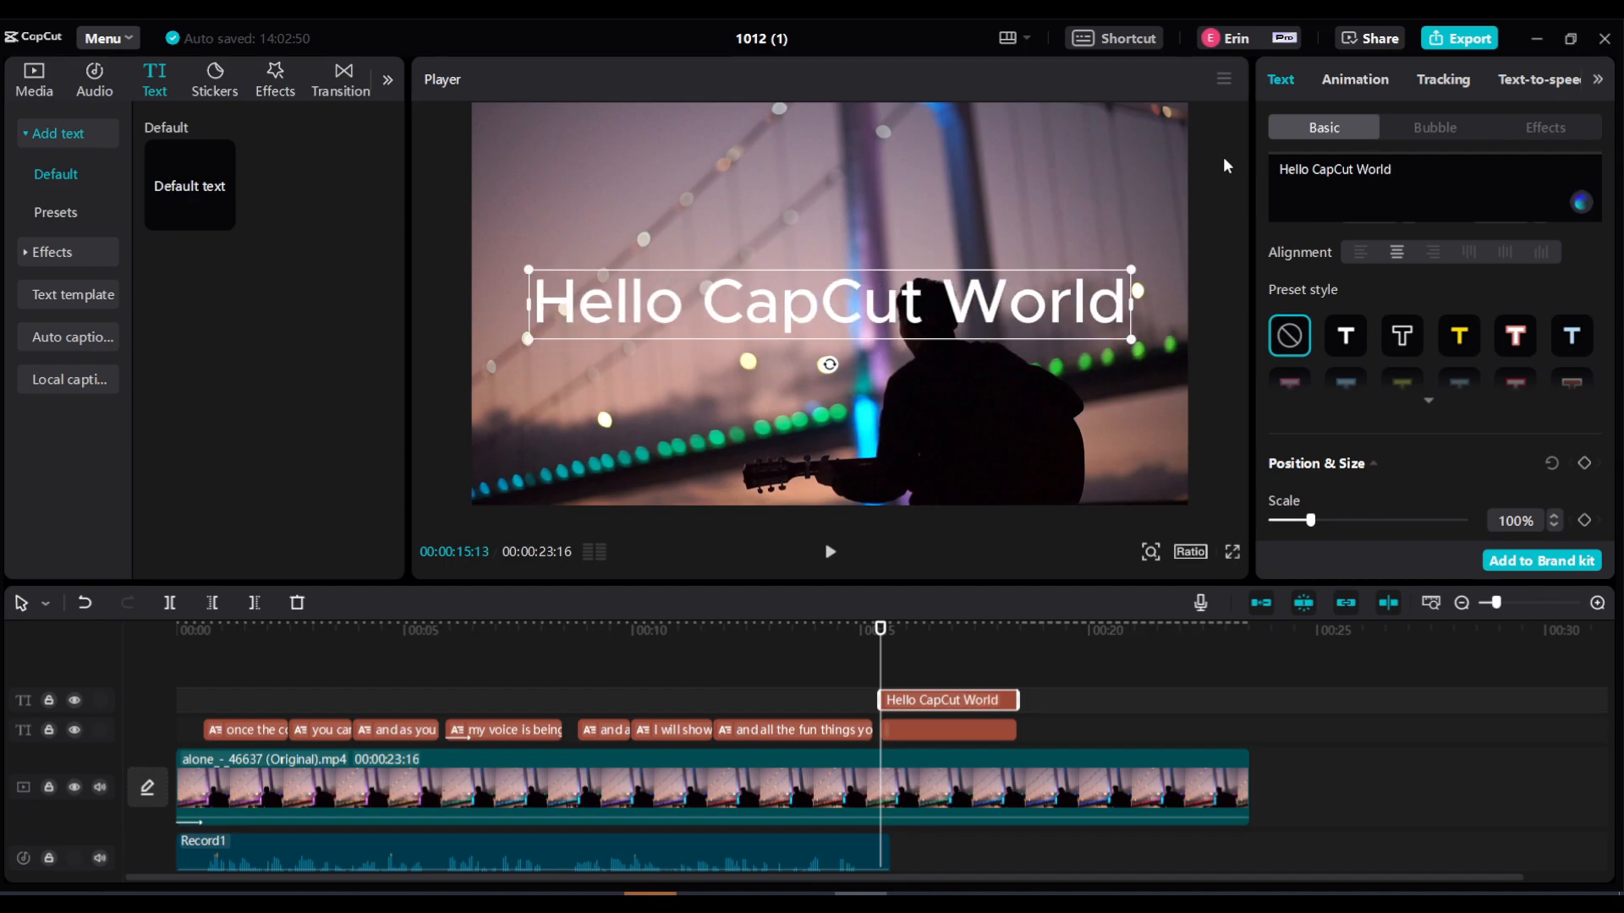
# Browse the text-to-speech voices for "Hello CapCut World", sample Peaceful Female and select Male Professor.
pyautogui.click(1529, 81)
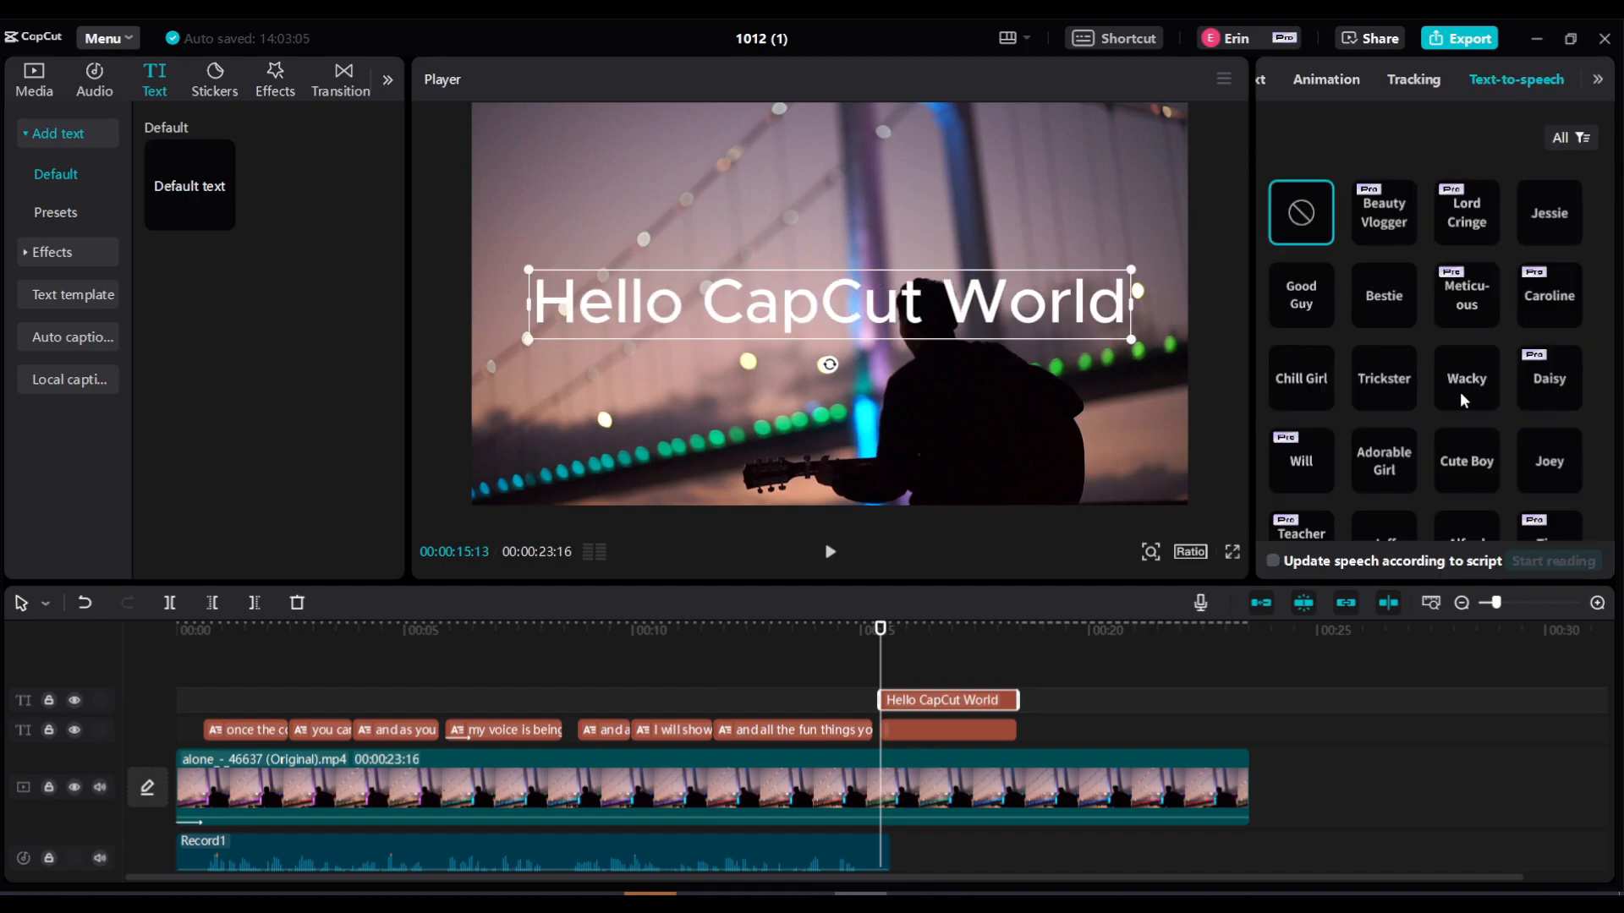
pyautogui.scroll(-2, 1490, 416)
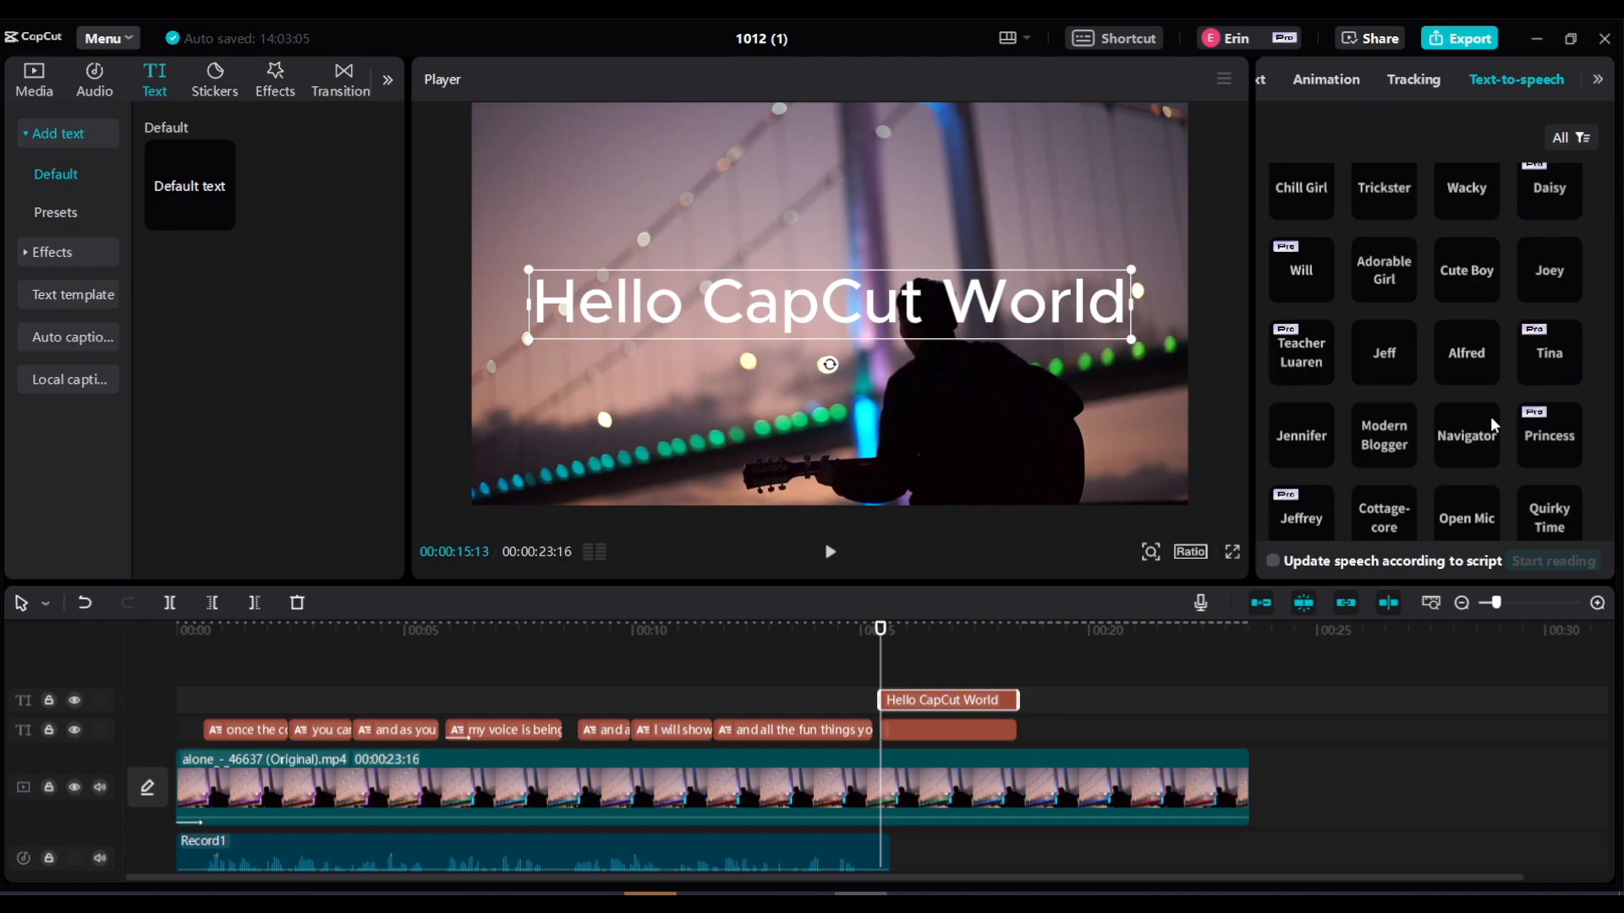
pyautogui.scroll(-1, 1490, 416)
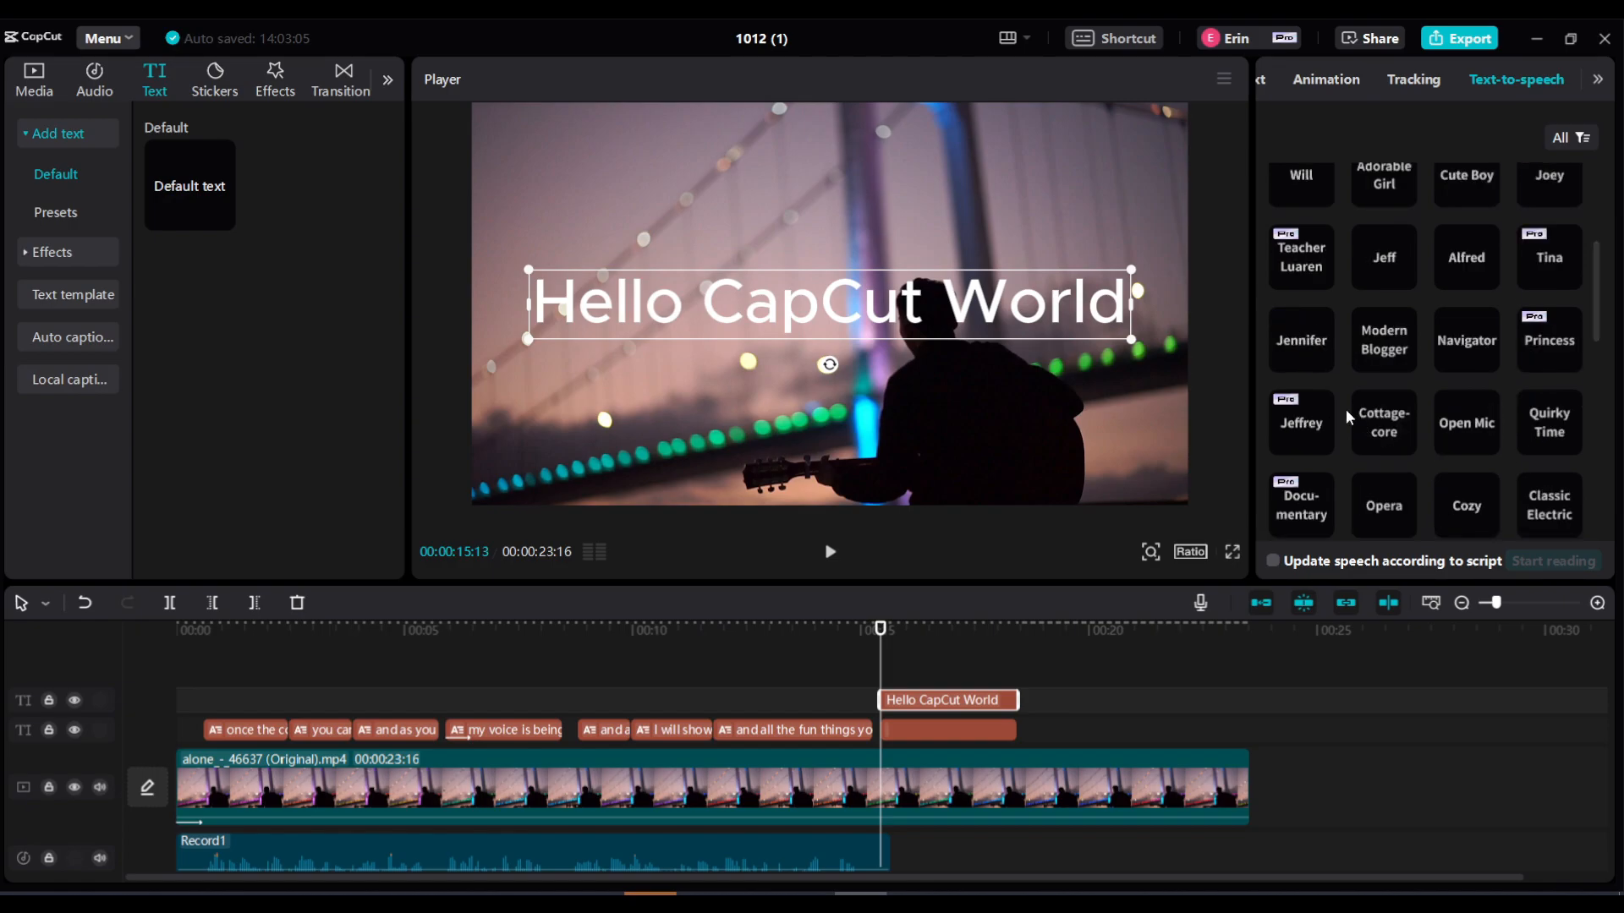
pyautogui.scroll(-5, 1346, 415)
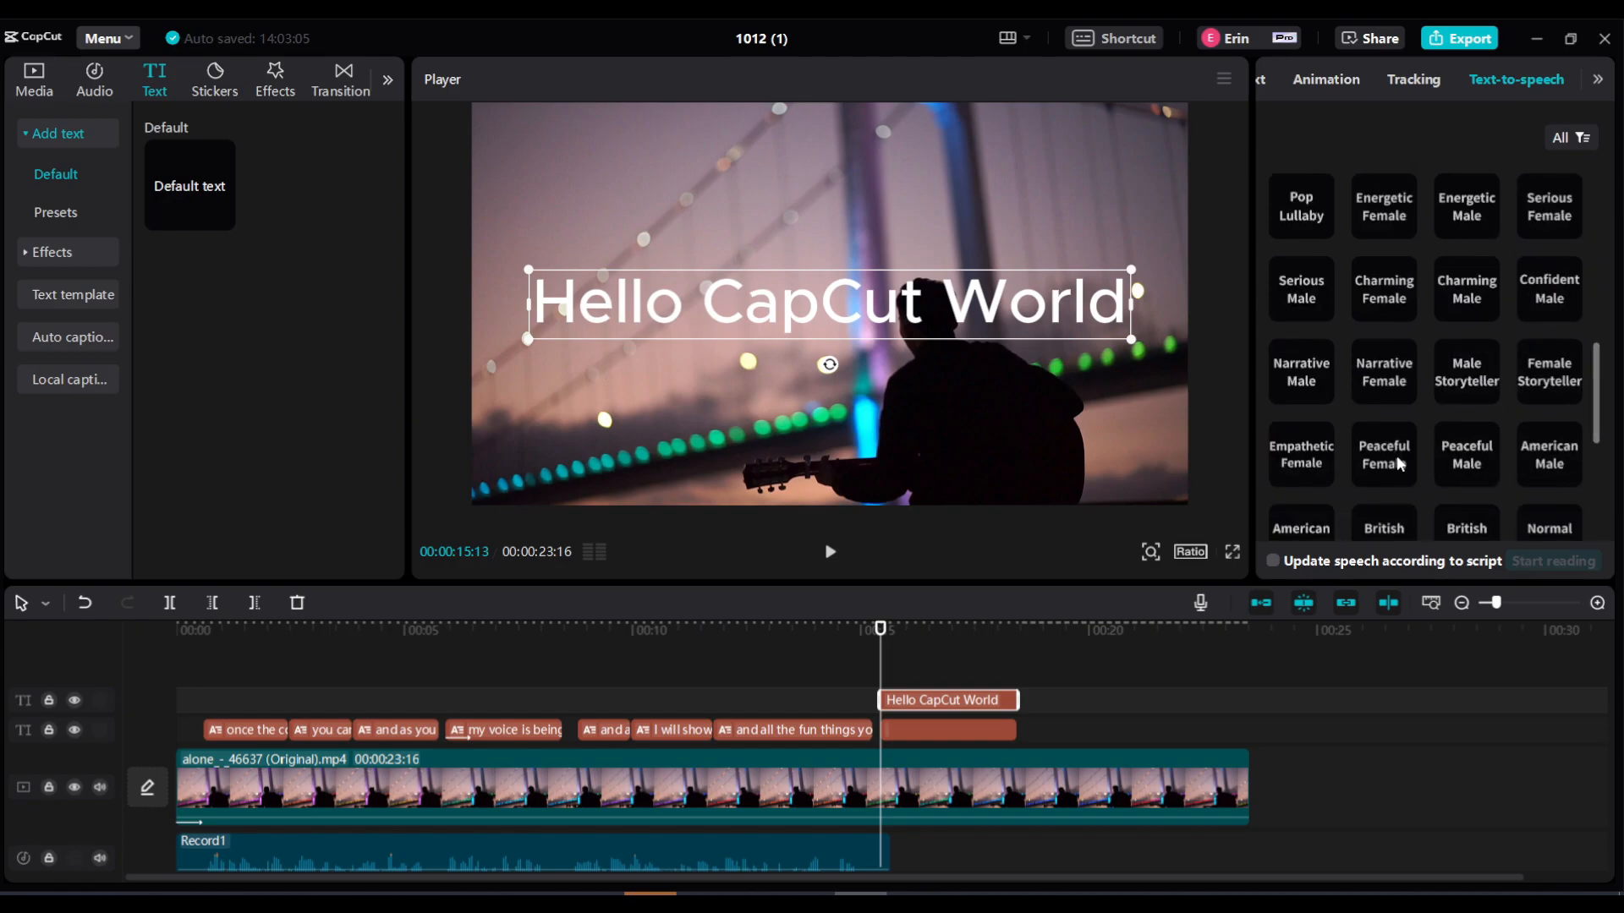
pyautogui.click(1399, 464)
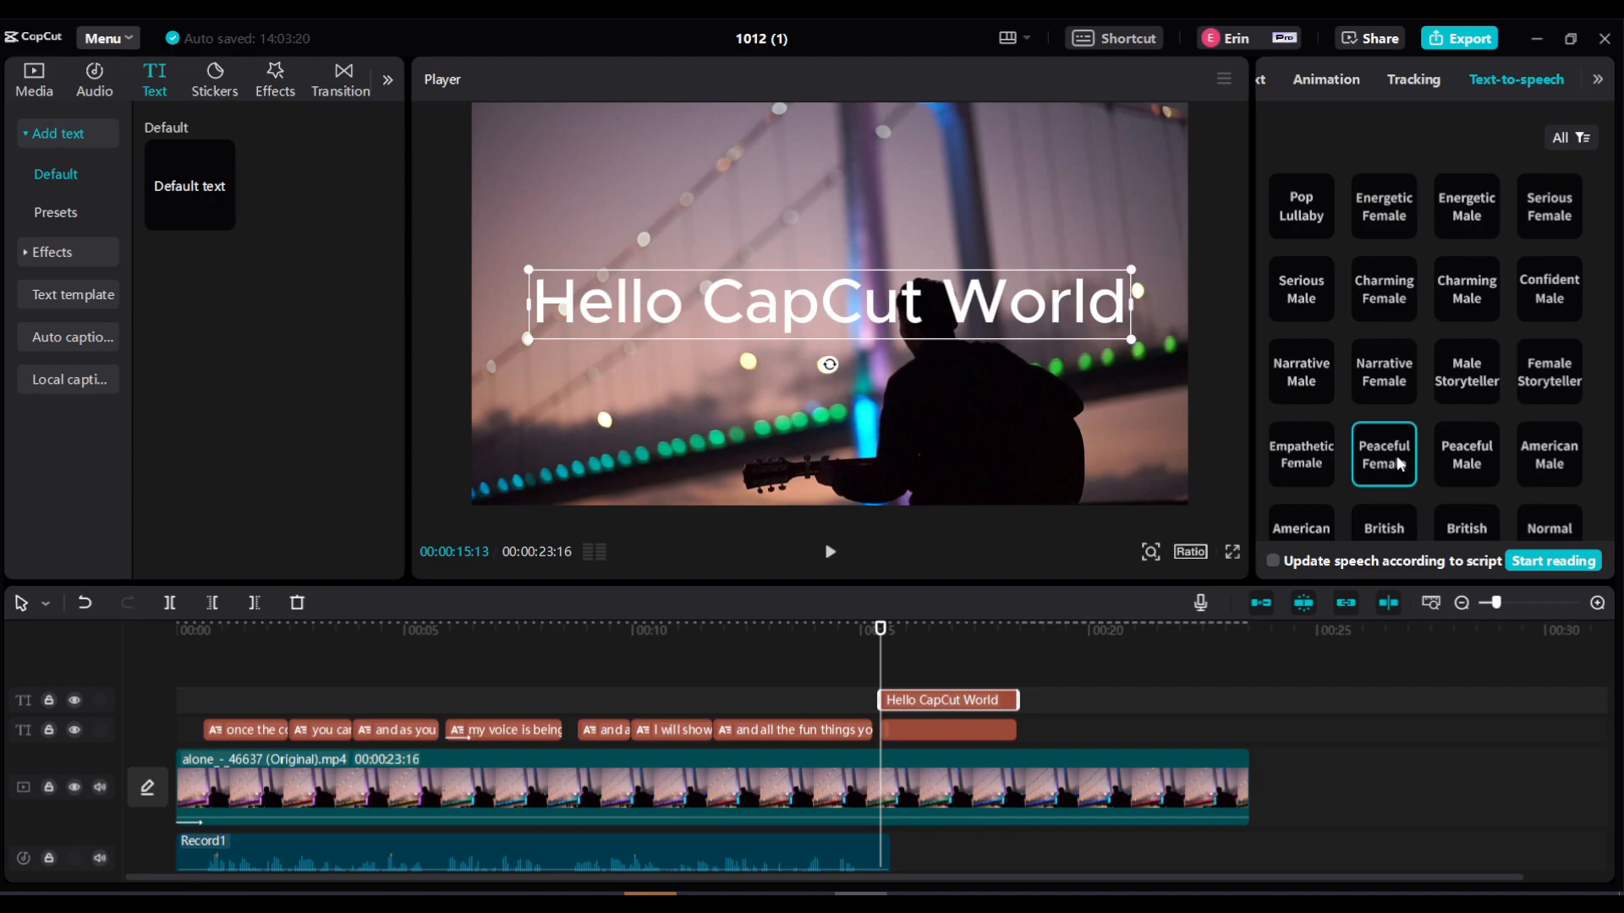
pyautogui.scroll(-3, 1397, 461)
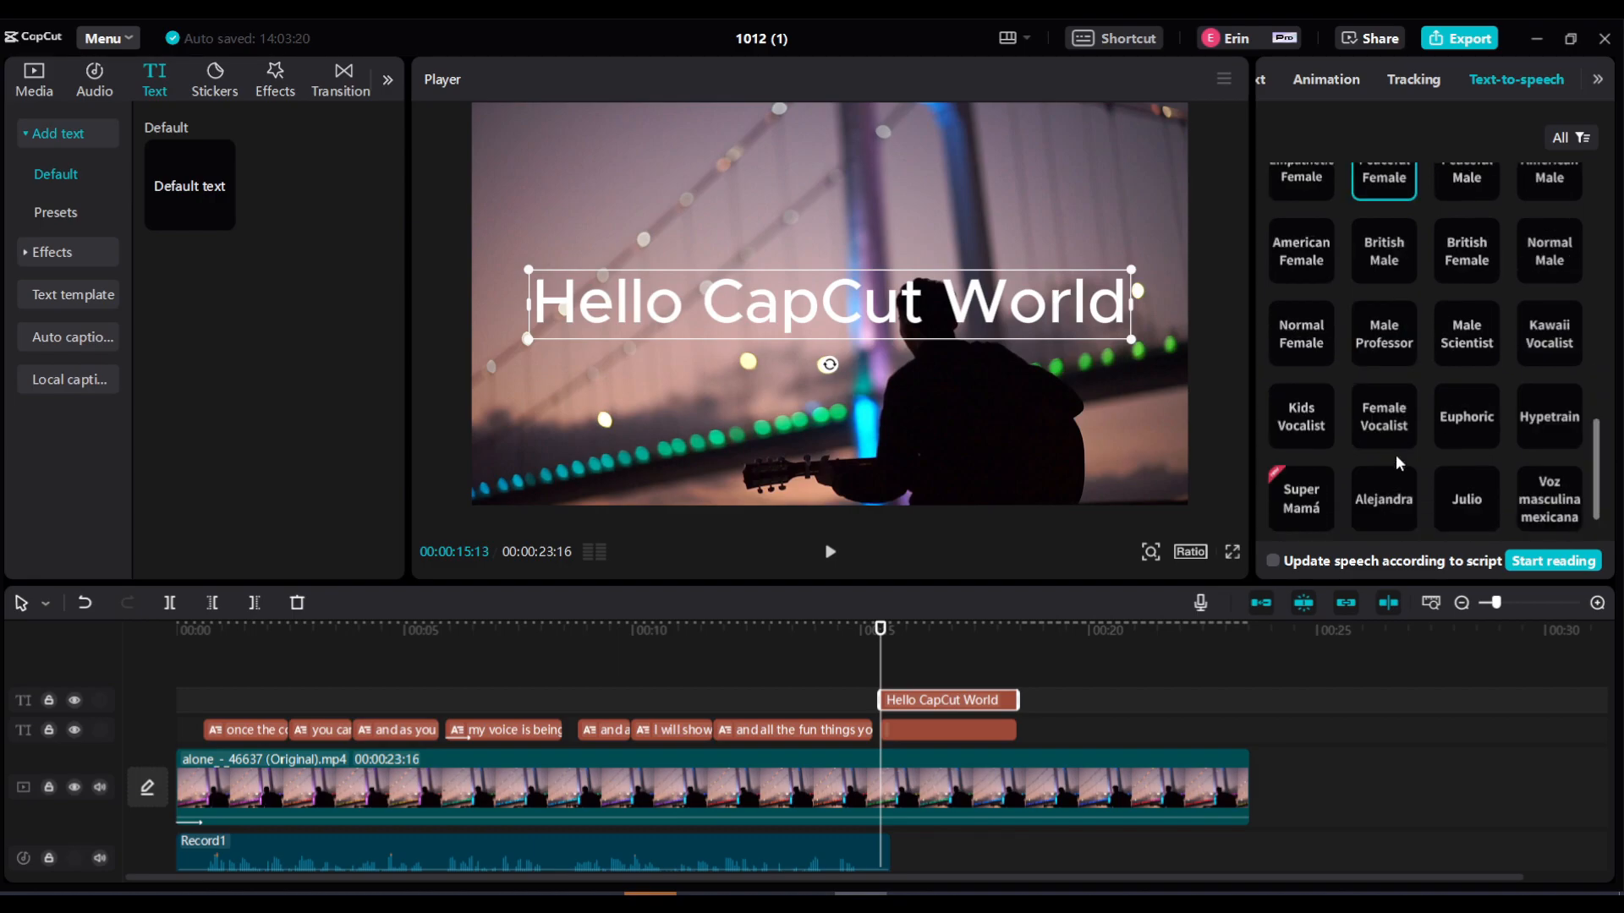
pyautogui.click(1407, 338)
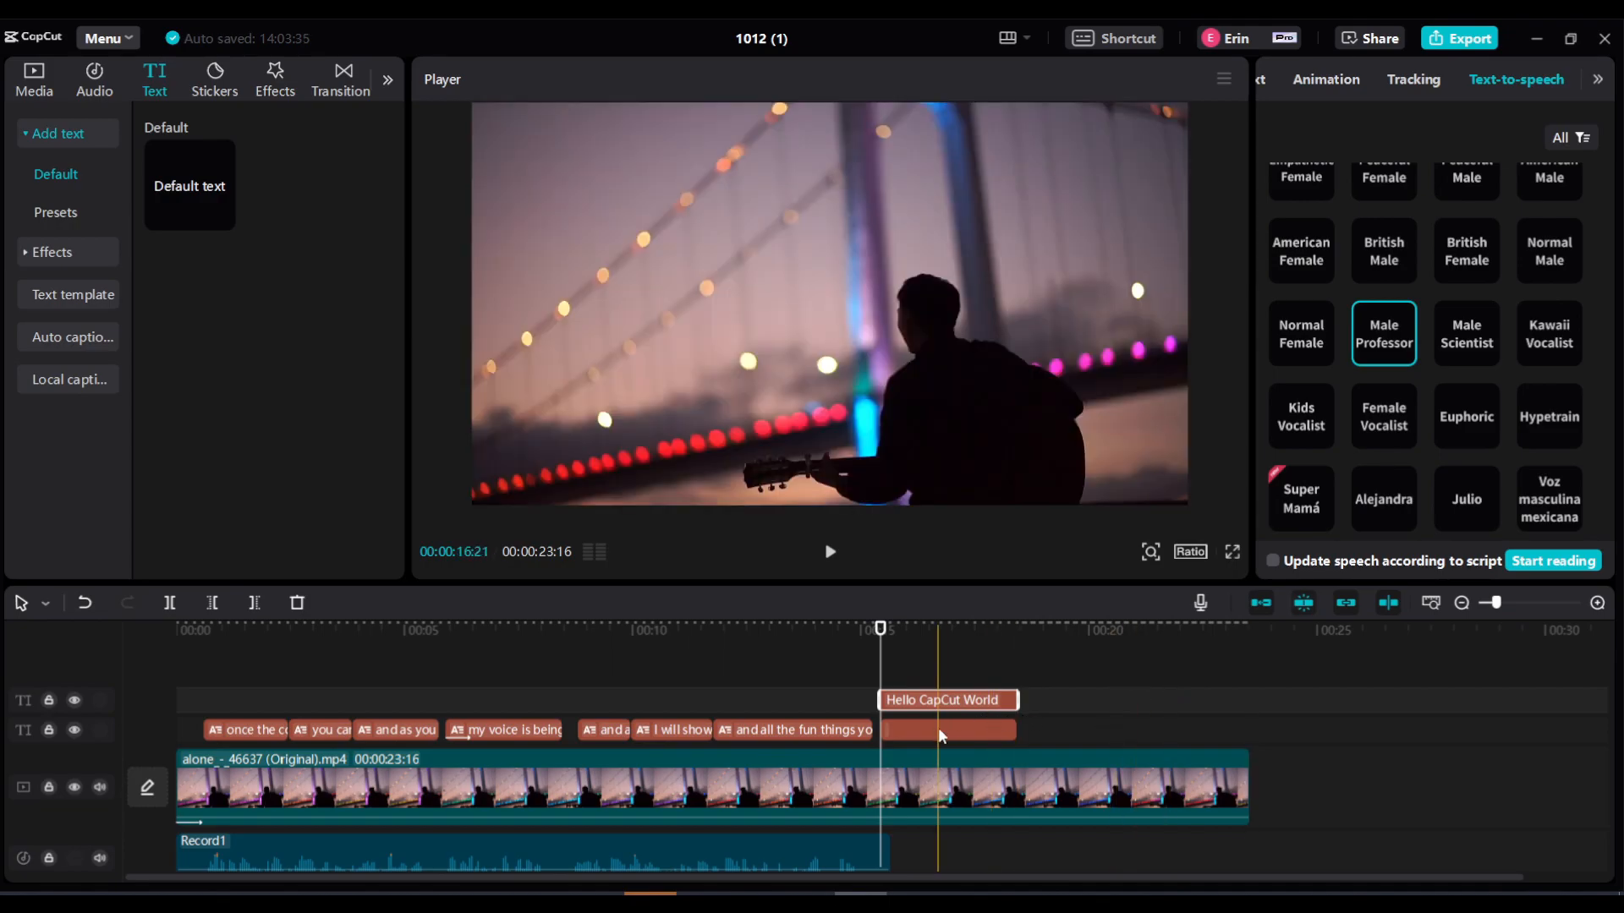
pyautogui.hotkey('ctrl', 'z')
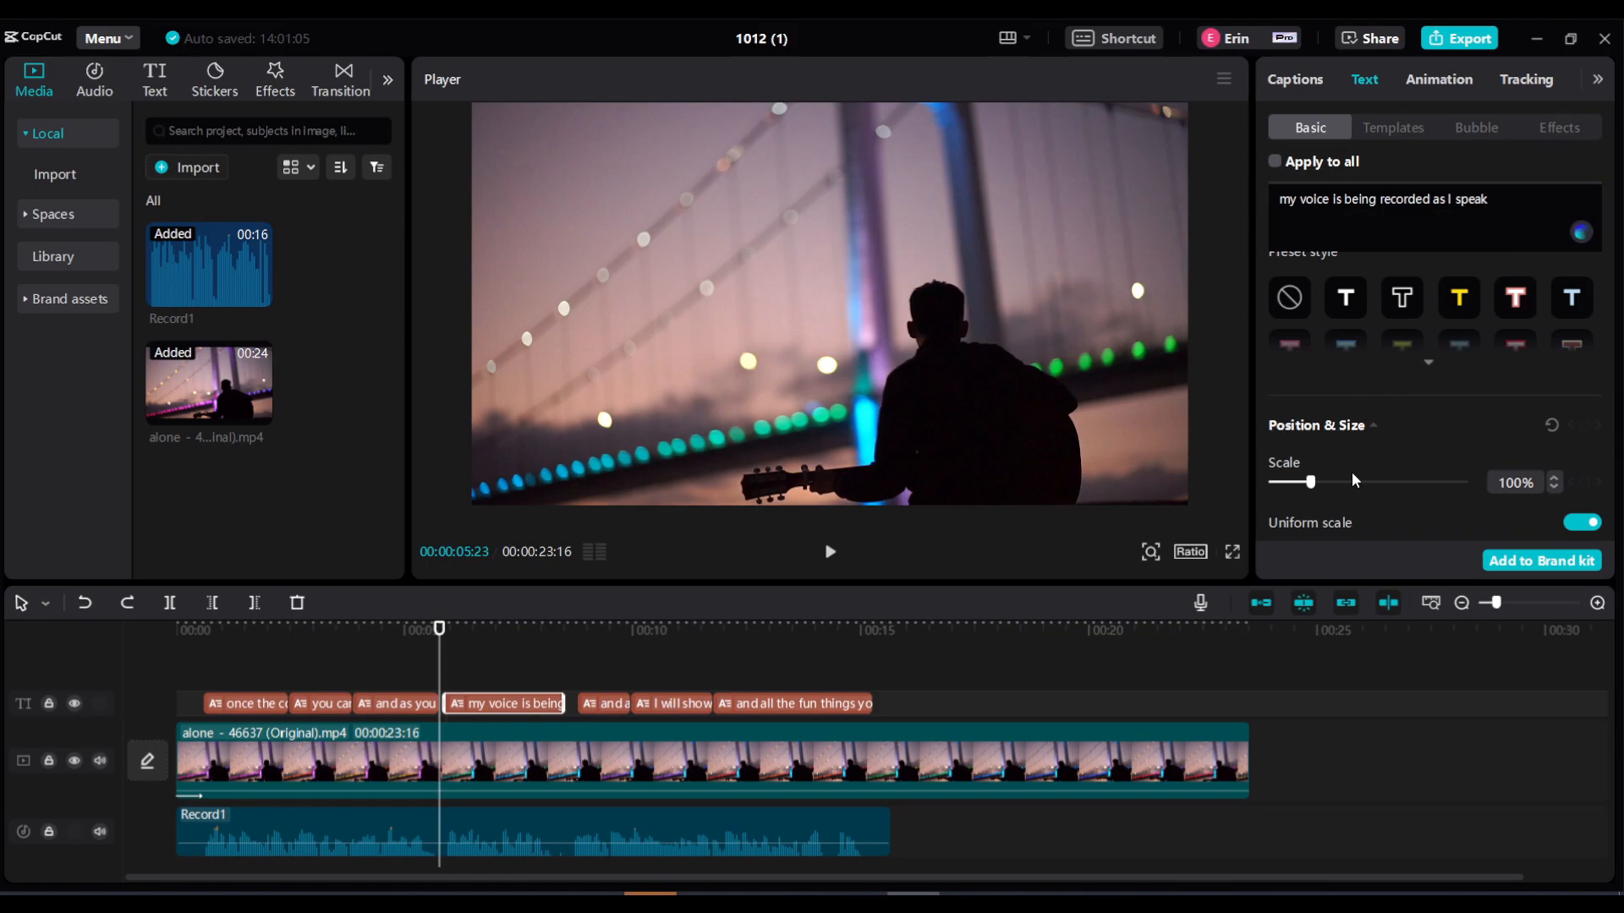
# Apply the Wave in entrance animation to the caption "my voice is being recorded as I speak" and play it back.
pyautogui.click(1444, 79)
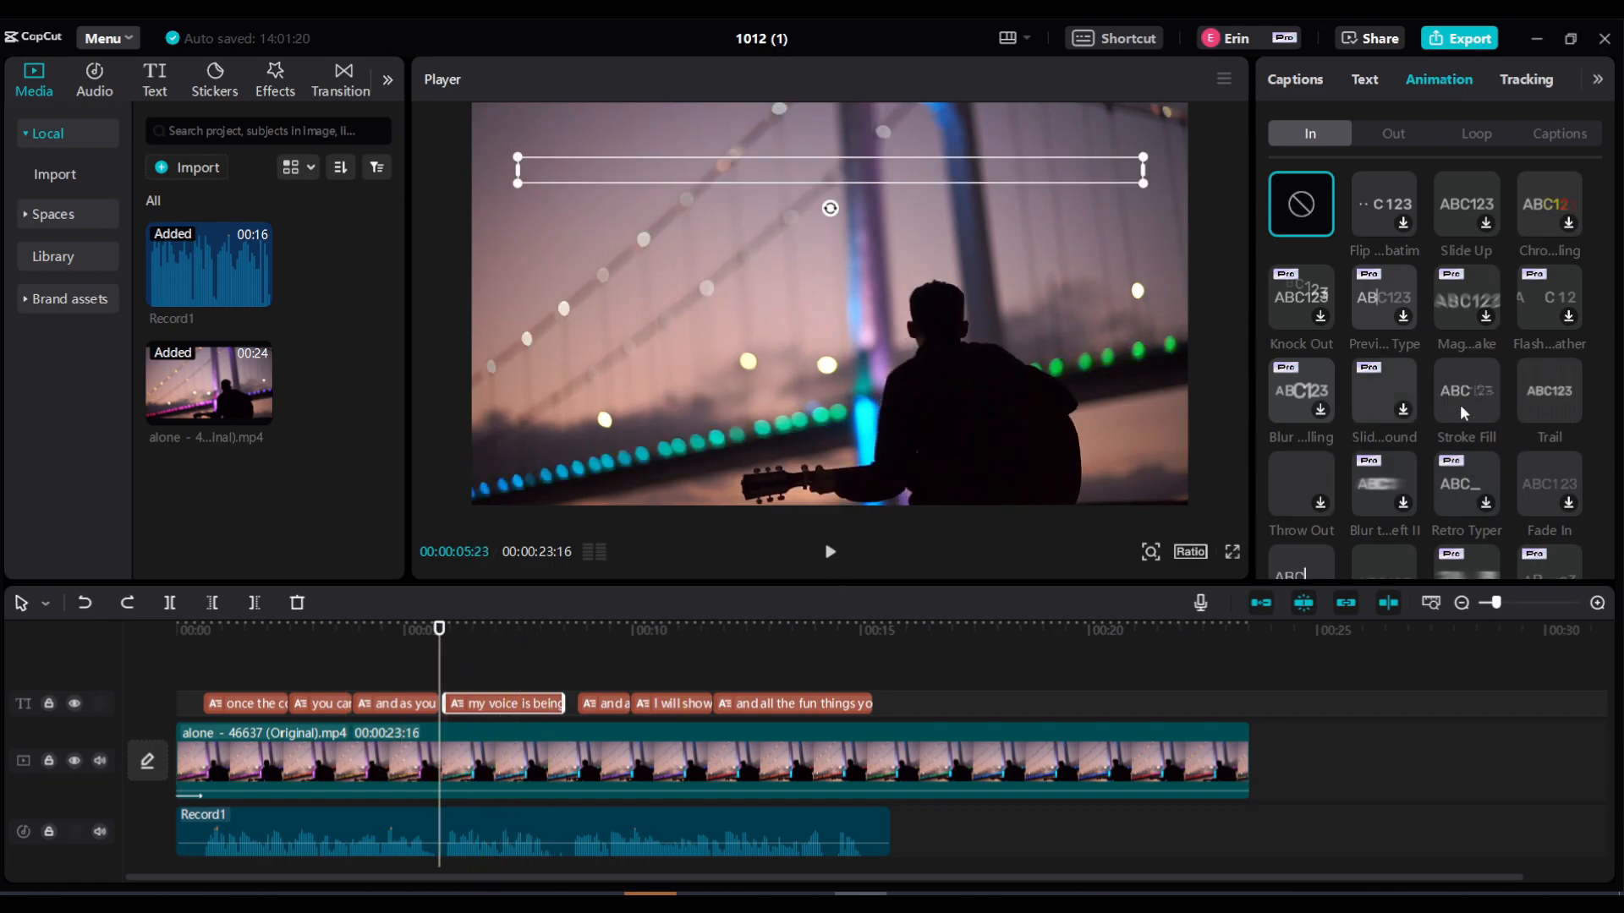
pyautogui.scroll(-1, 1460, 404)
pyautogui.scroll(-1, 1460, 404)
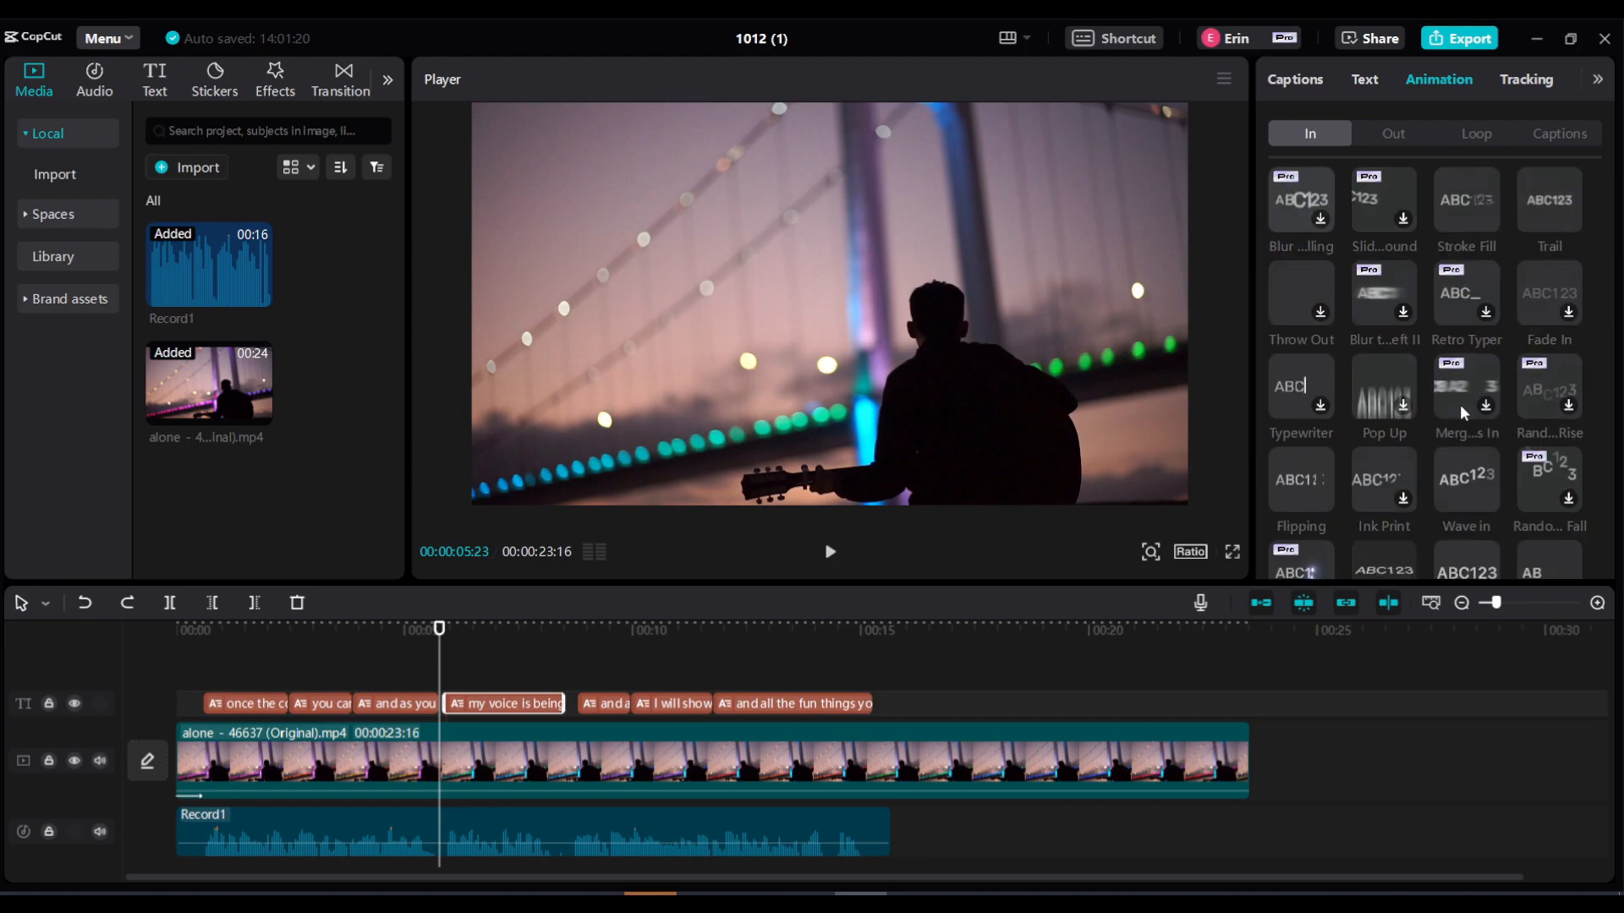
pyautogui.click(1469, 475)
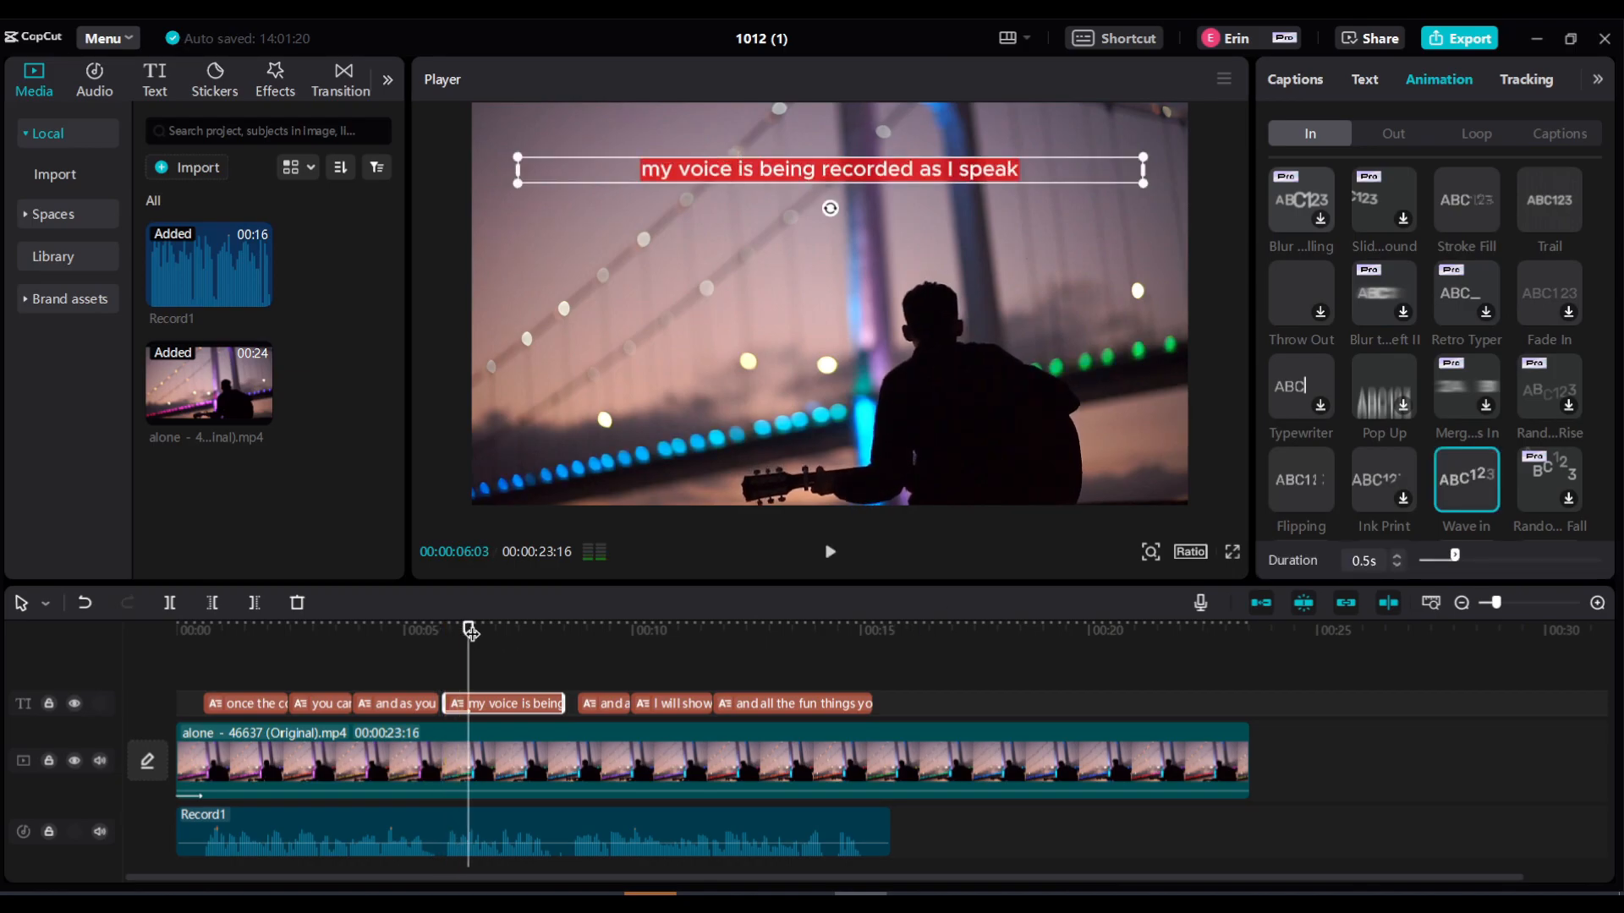
pyautogui.moveTo(440, 634); pyautogui.dragTo(439, 632)
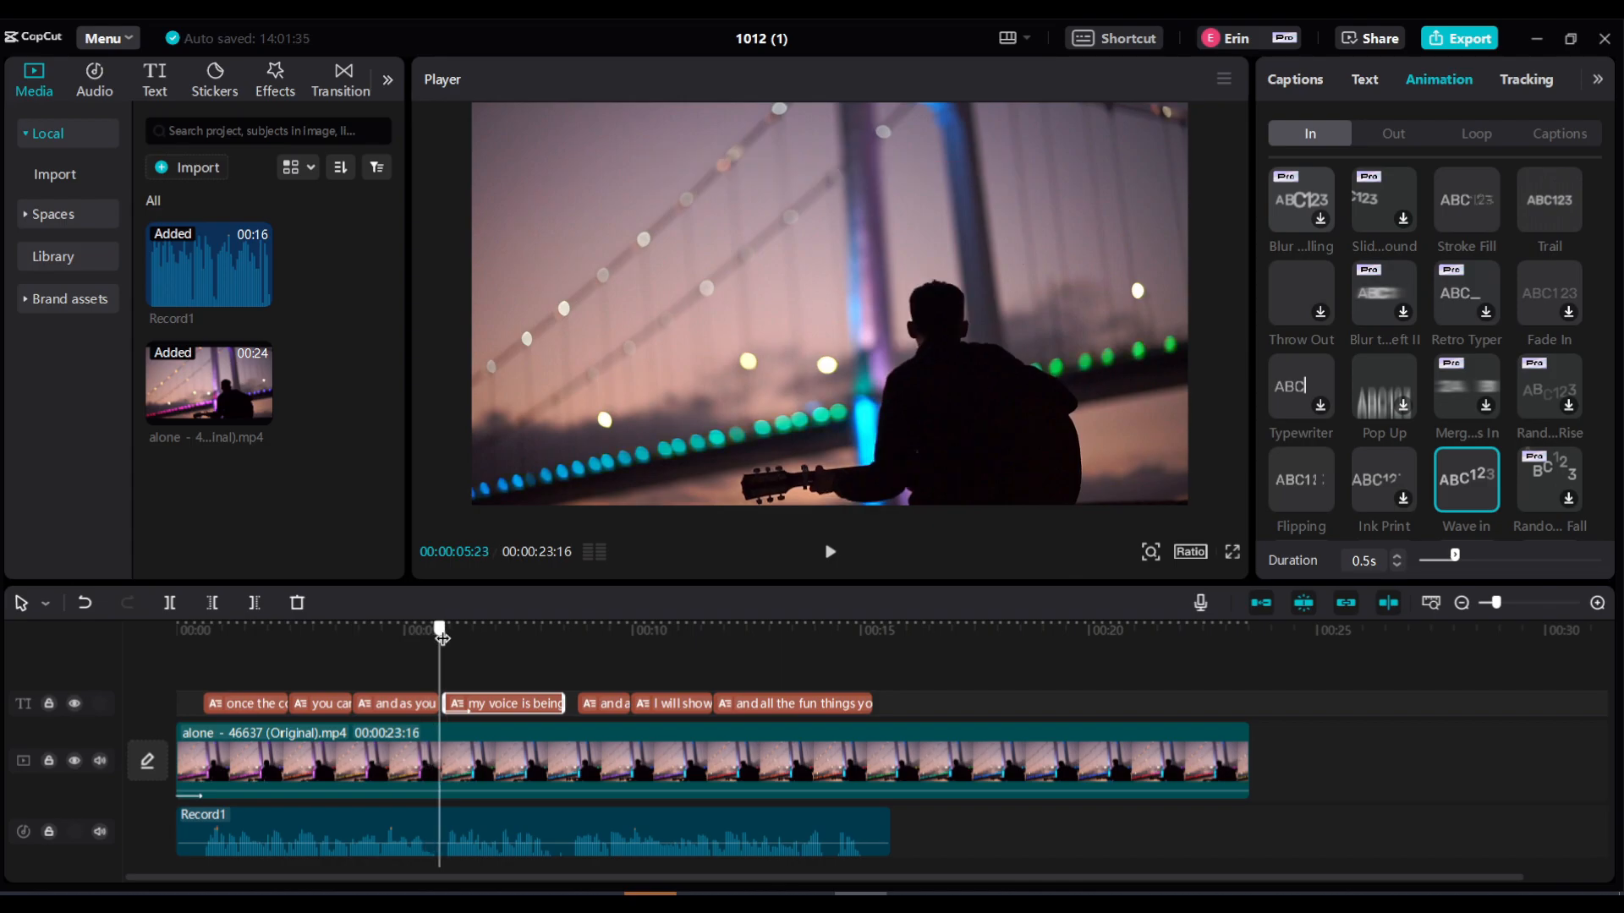
pyautogui.click(830, 552)
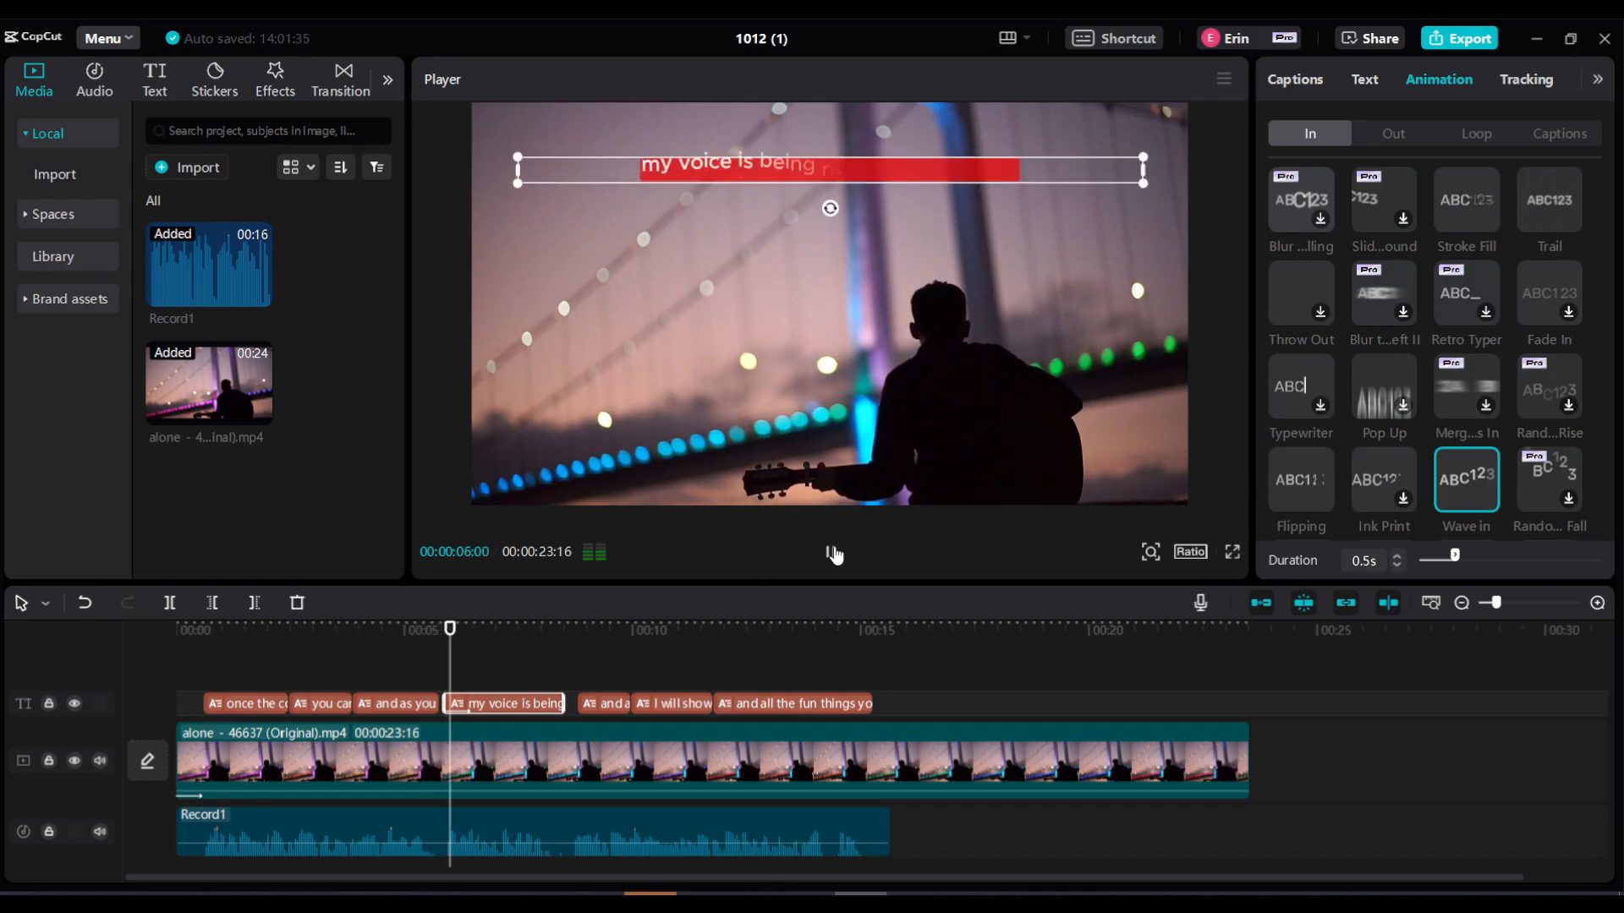
pyautogui.click(833, 554)
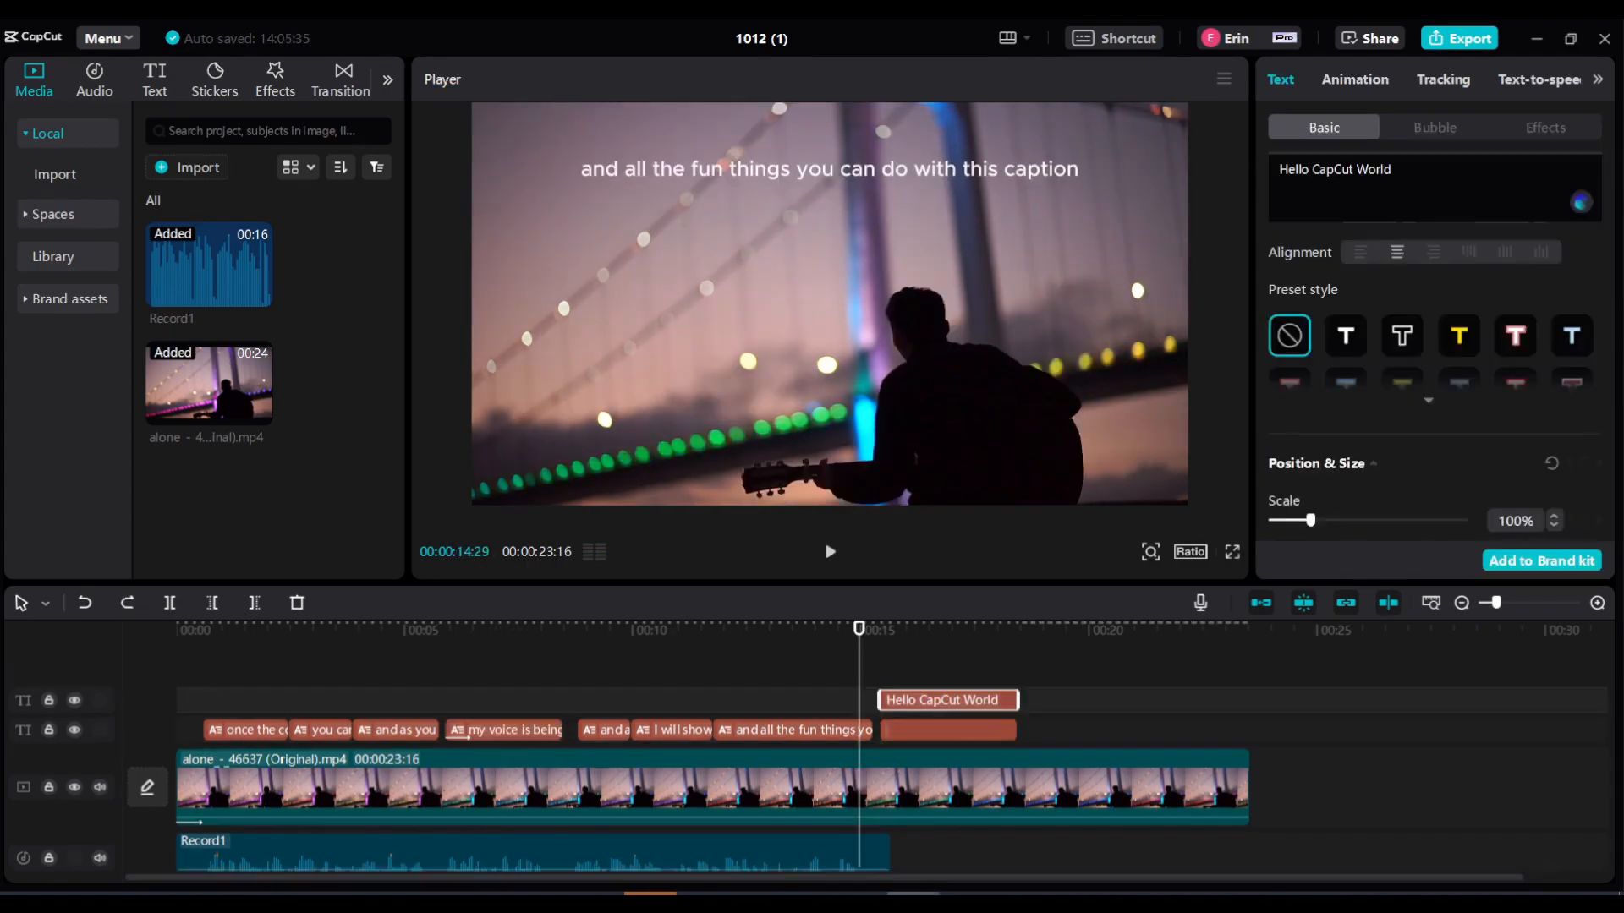